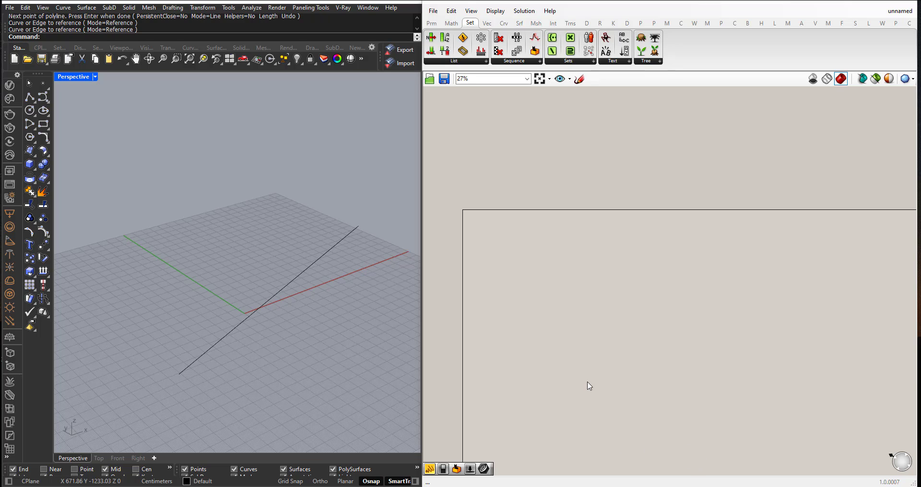
Orbit and zoom the Perspective view around the drawn line, then bring up the Params components
mouse_move(368, 326)
right_down()
mouse_move(246, 345)
mouse_move(270, 326)
right_up()
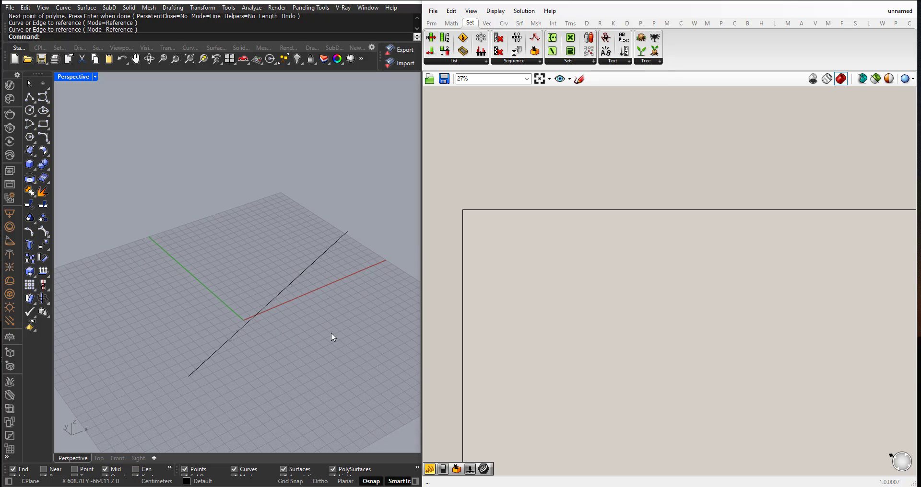
scroll(331, 332, up, 1)
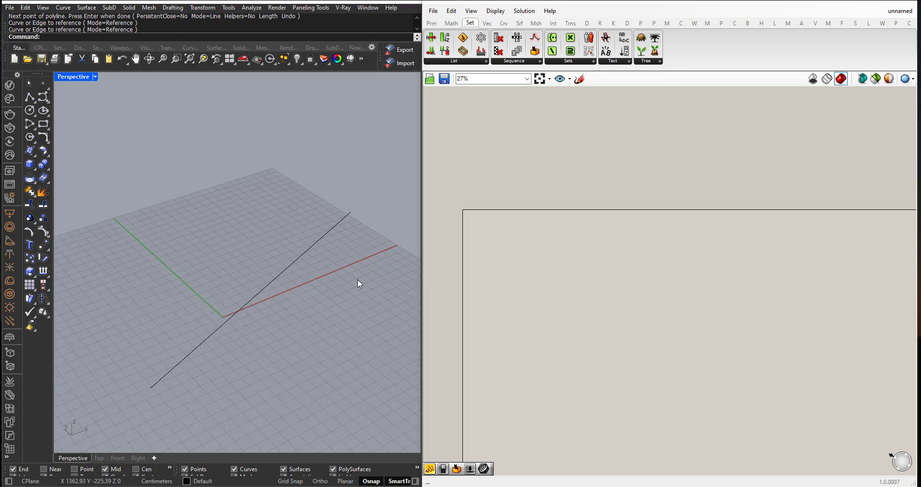
right_drag(358, 280, 317, 287)
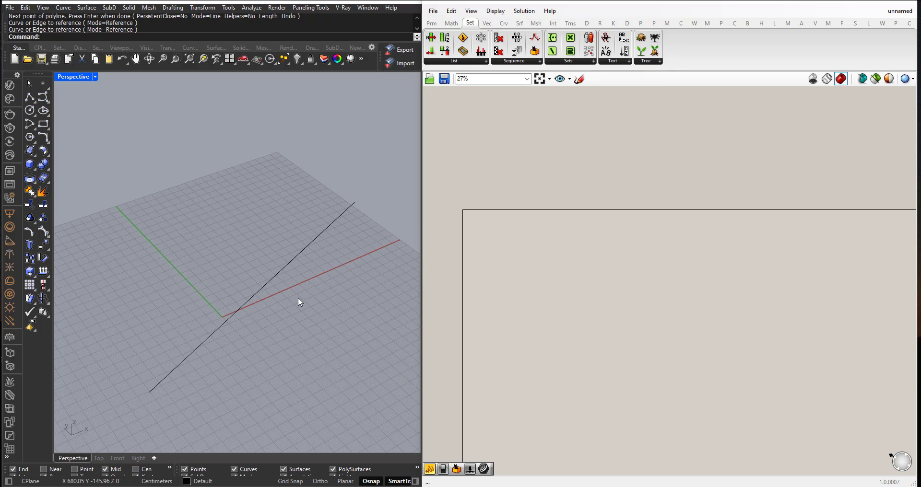
scroll(298, 297, up, 2)
scroll(299, 302, down, 1)
click(431, 23)
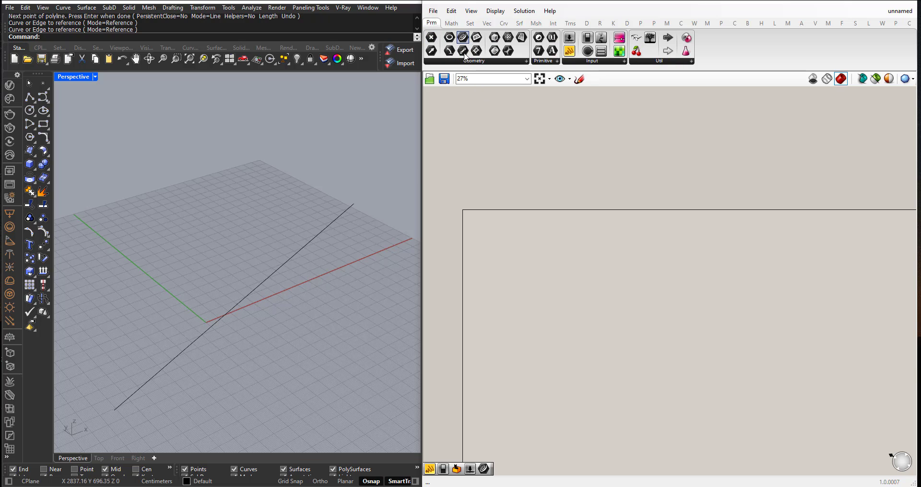
Add a Curve parameter and reference the Rhino line into it with Set one Curve
drag(462, 37, 554, 290)
scroll(576, 283, up, 5)
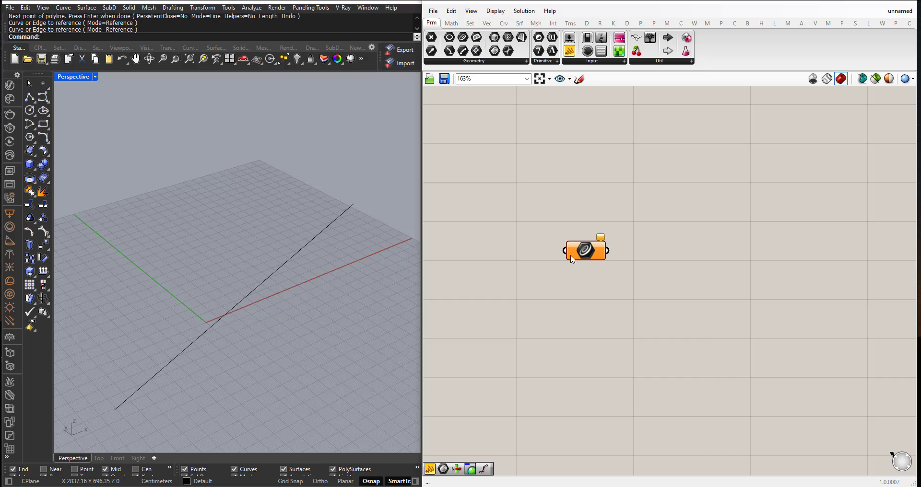
right_click(572, 258)
click(594, 384)
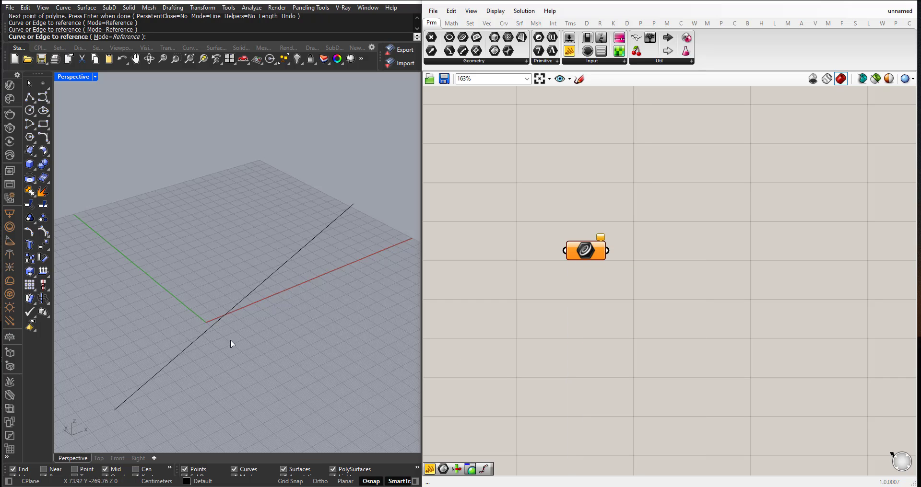
click(196, 346)
scroll(522, 300, down, 3)
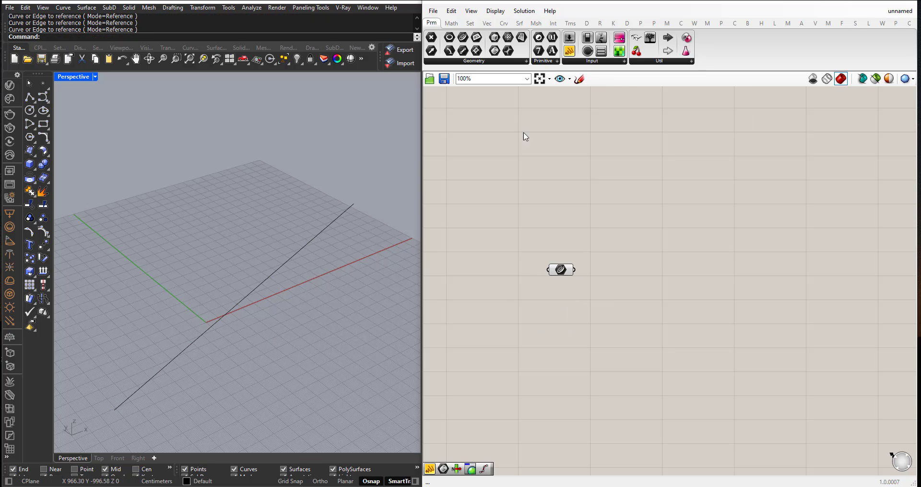
Add a Divide Curve component and wire the referenced line into its Curve input
click(503, 23)
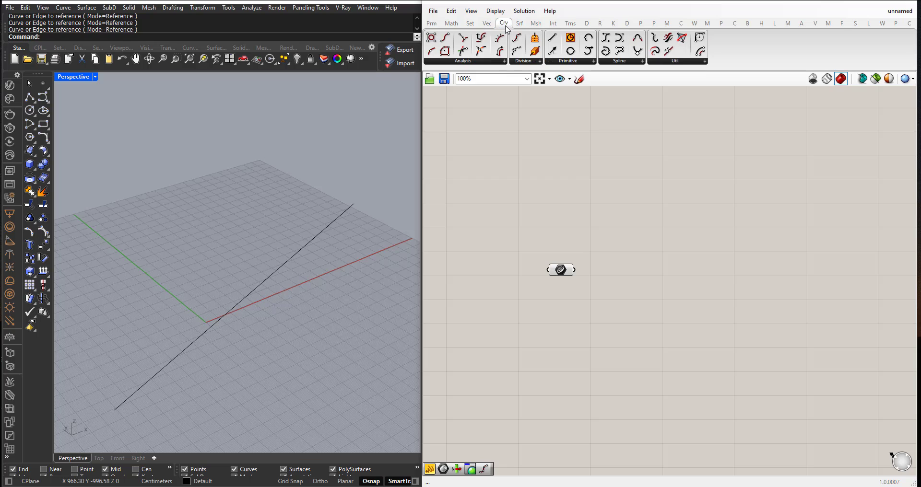
click(521, 62)
click(537, 116)
click(628, 273)
click(607, 287)
scroll(593, 305, up, 1)
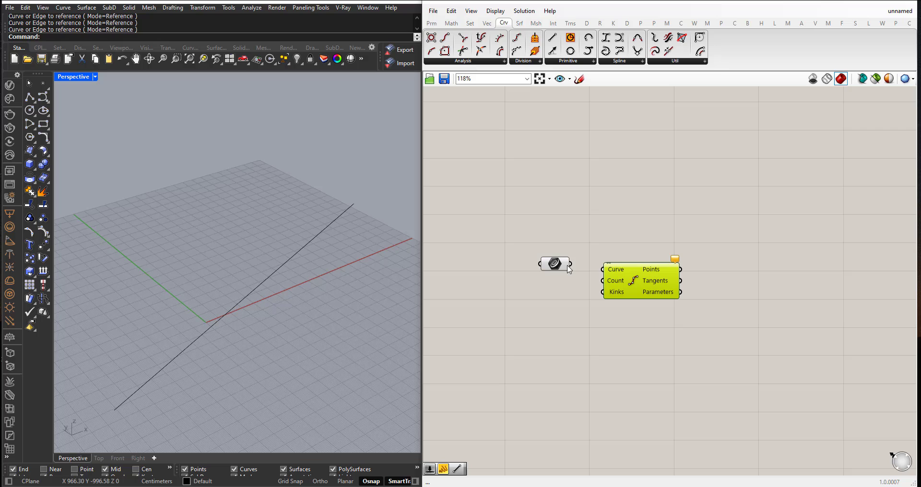
drag(571, 264, 604, 270)
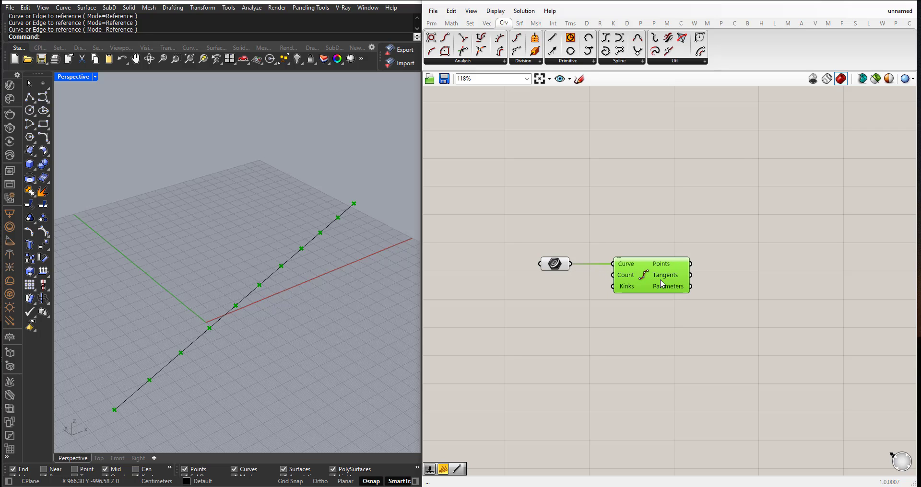
Create a number slider at 110 and wire it to Divide Curve's Count
scroll(519, 318, down, 1)
scroll(519, 318, up, 1)
double_click(513, 314)
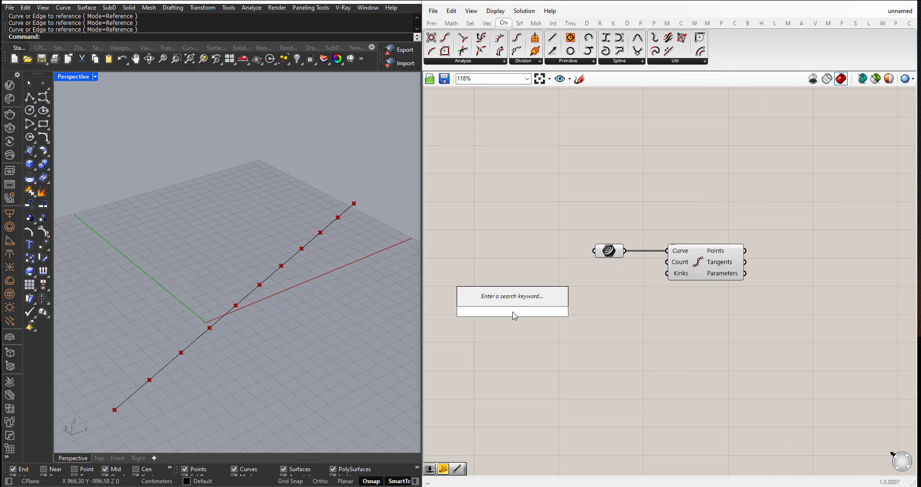
text(110)
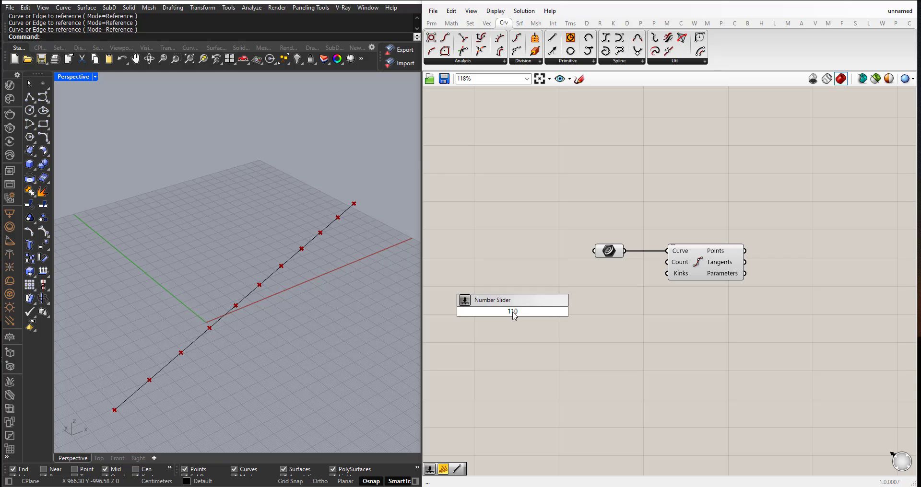
key(Return)
drag(490, 316, 498, 267)
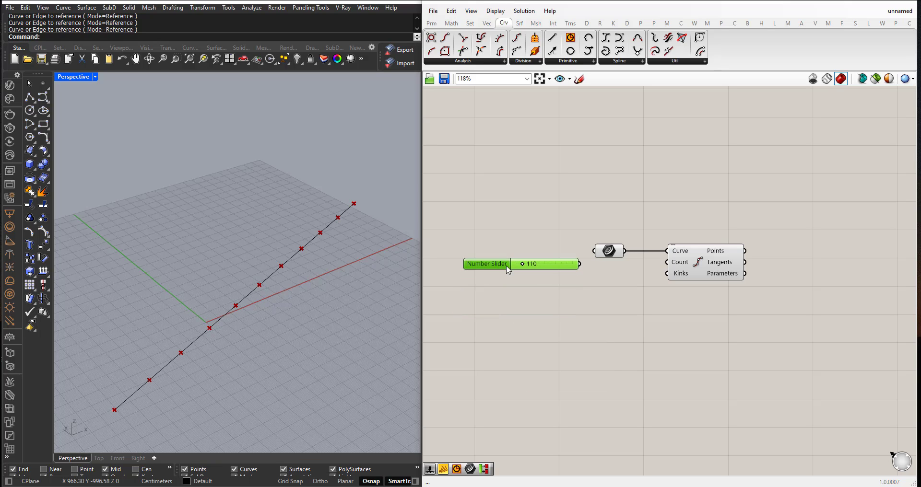
drag(581, 264, 667, 263)
Lower the division count slider to 58 points
drag(499, 268, 504, 269)
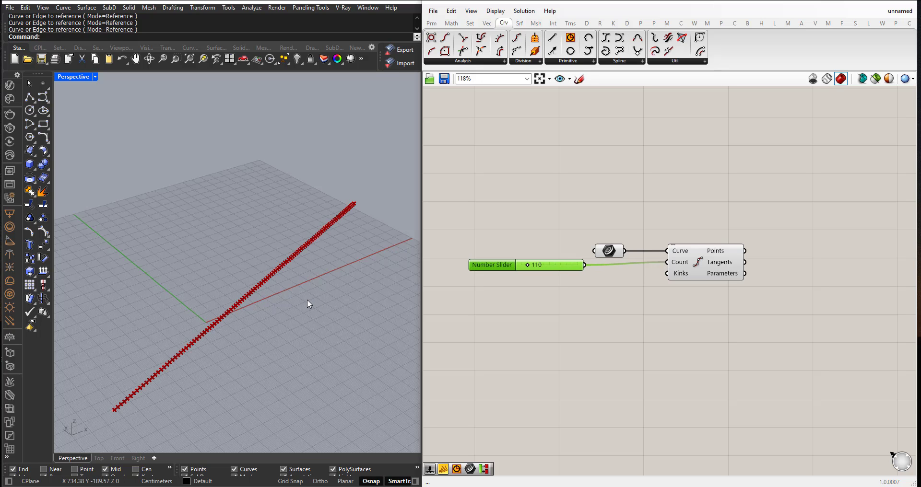
scroll(307, 299, up, 2)
scroll(226, 285, up, 2)
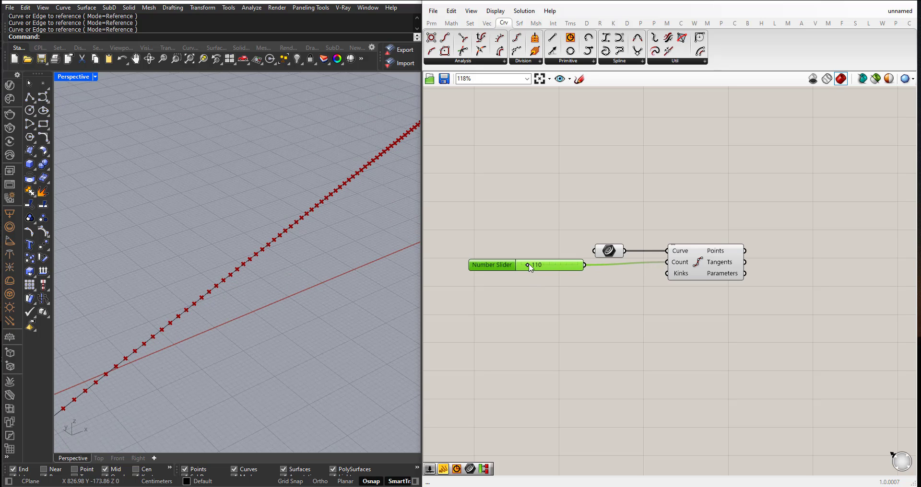
drag(528, 265, 527, 265)
scroll(526, 303, down, 2)
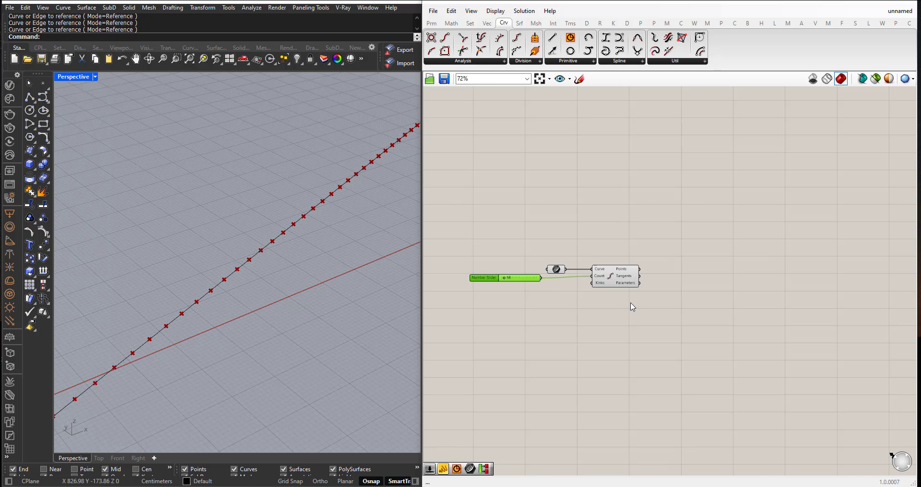
Place a Circle component from the Curve primitives onto the canvas
click(518, 24)
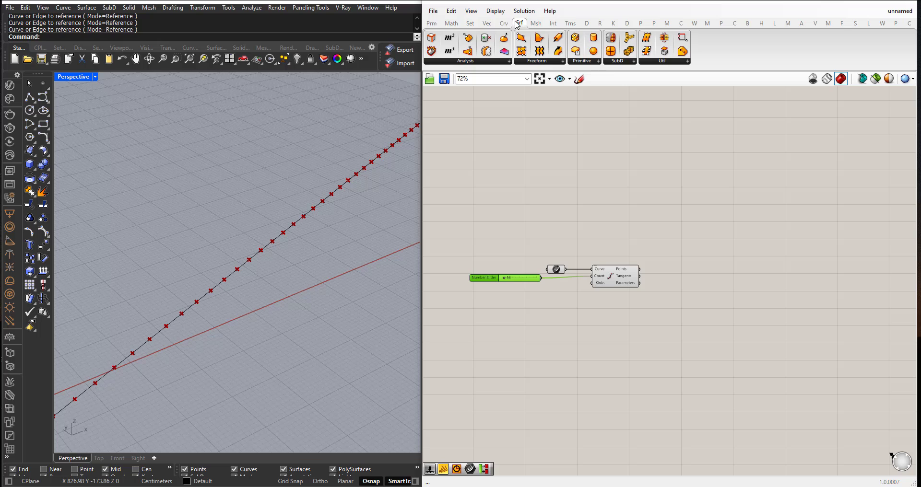
click(503, 23)
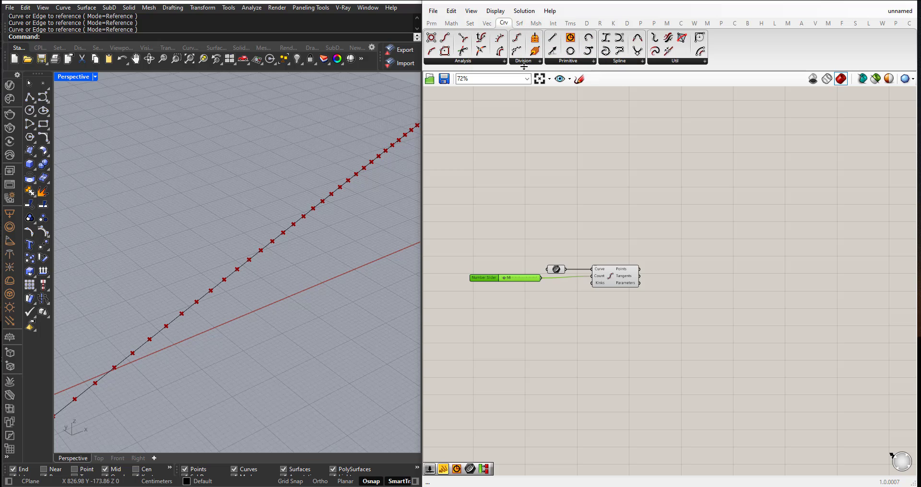
click(571, 62)
drag(566, 117, 676, 297)
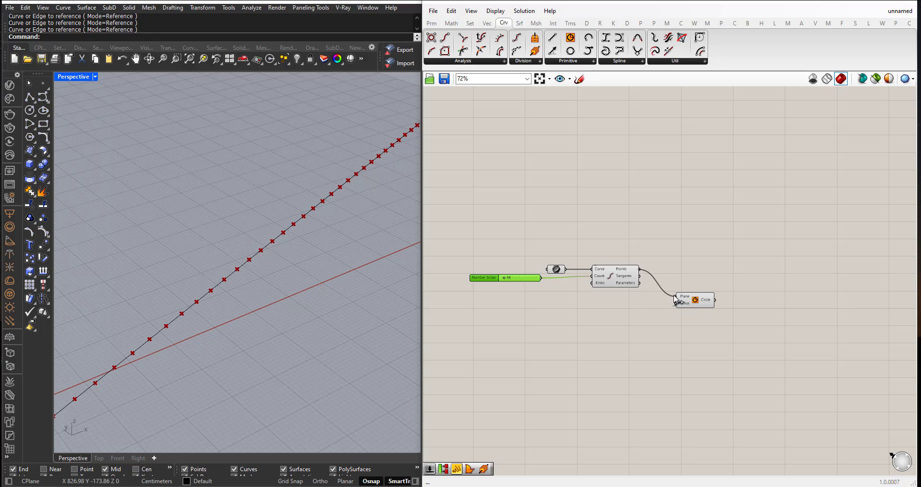
scroll(673, 324, up, 2)
Add a number slider wired to the circle Radius, raising it from 5 to 10
double_click(565, 358)
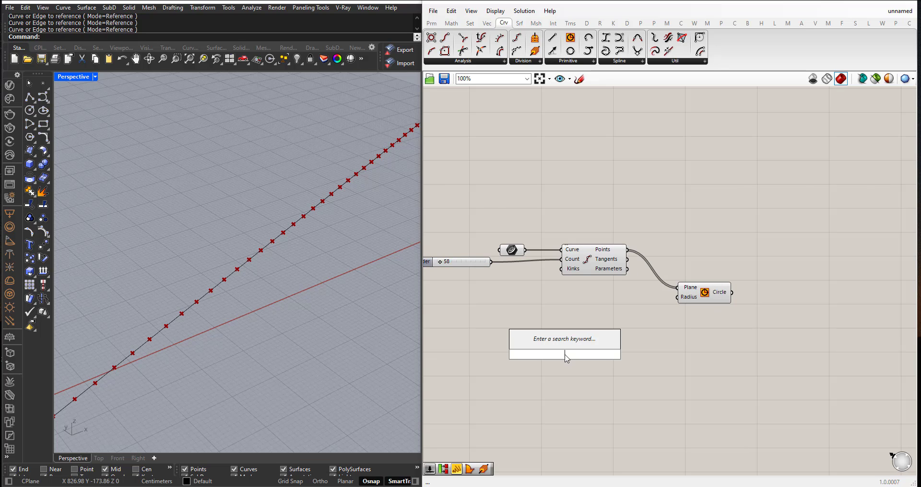
text(5)
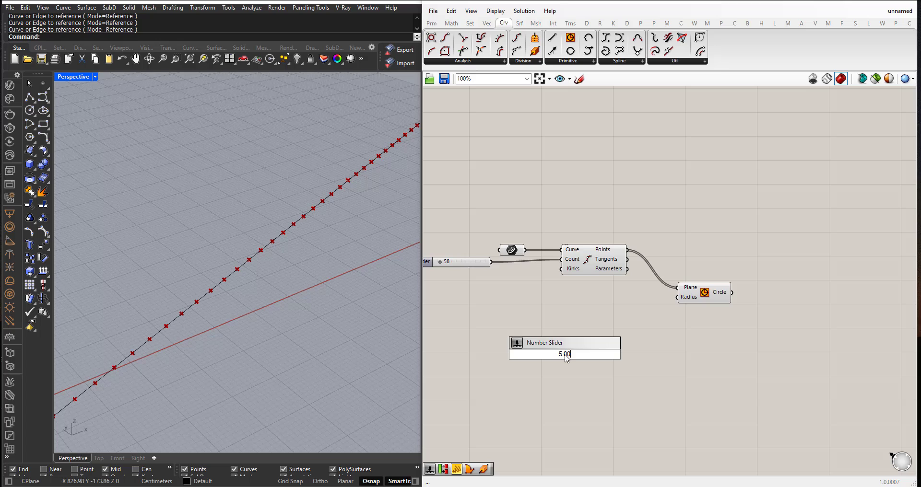
key(Return)
drag(541, 356, 543, 297)
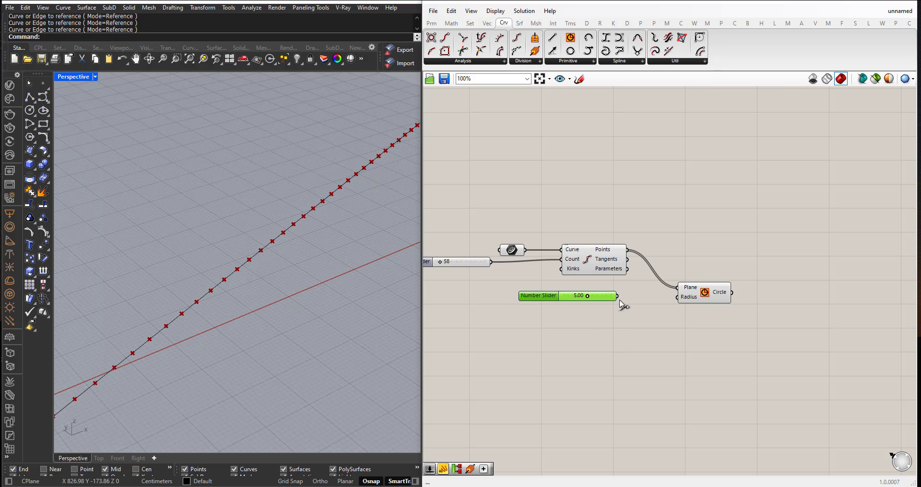
drag(617, 296, 677, 297)
scroll(294, 283, up, 2)
scroll(257, 281, up, 2)
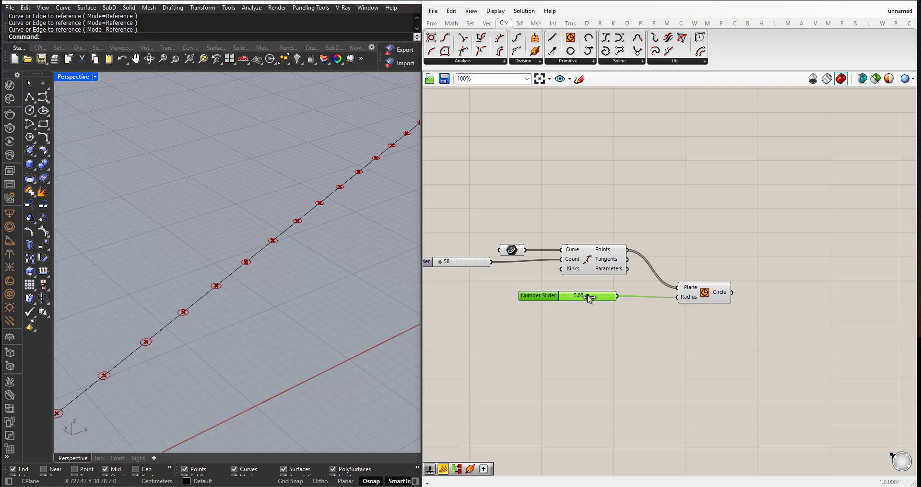
drag(589, 298, 613, 296)
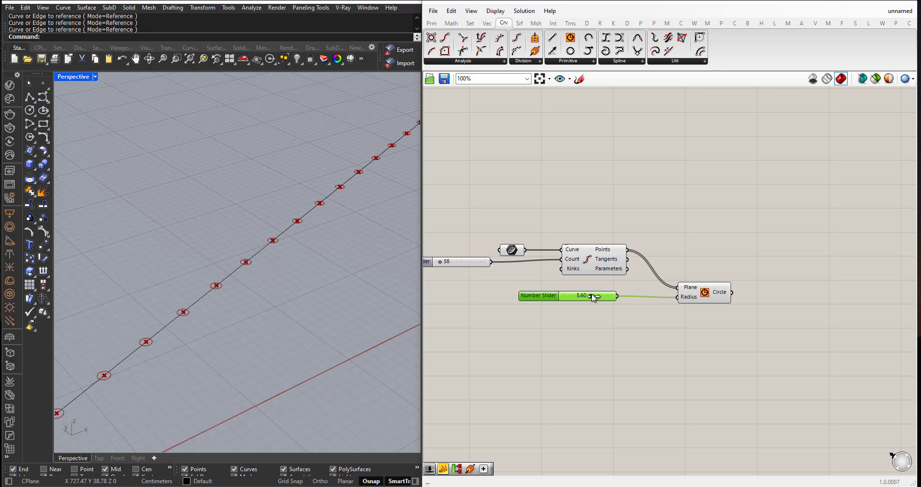
drag(531, 300, 534, 301)
Widen the radius slider's range and set the circle radius to 16
double_click(534, 301)
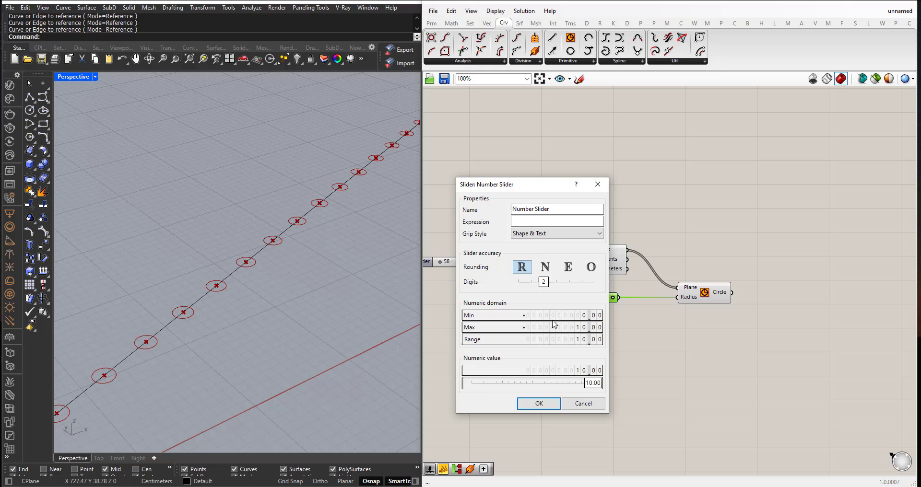
scroll(579, 328, up, 2)
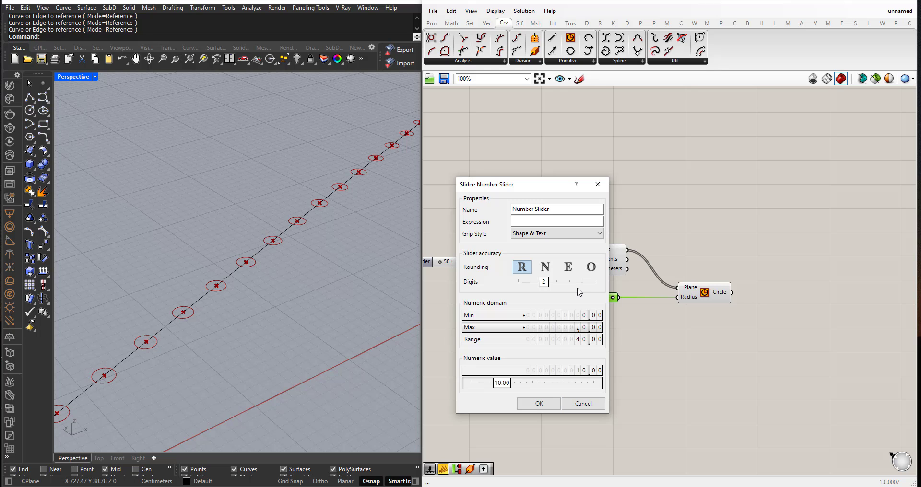
click(548, 404)
drag(574, 298, 581, 298)
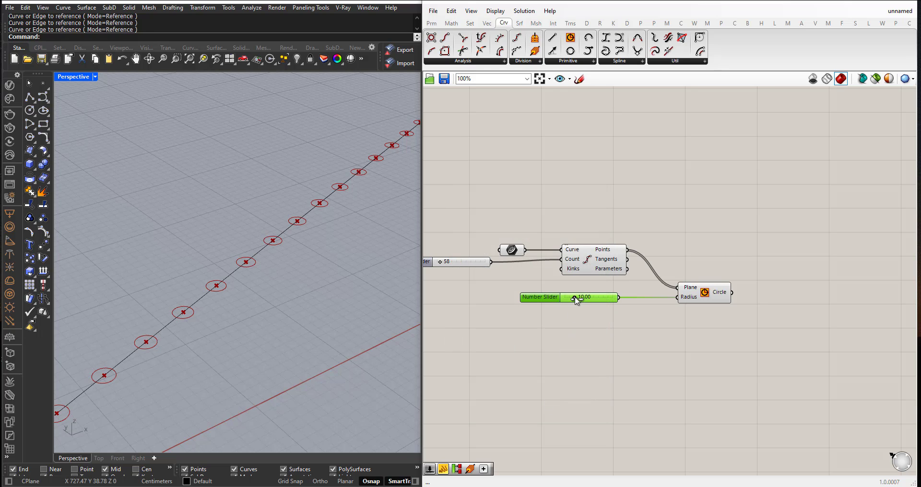
scroll(276, 266, down, 2)
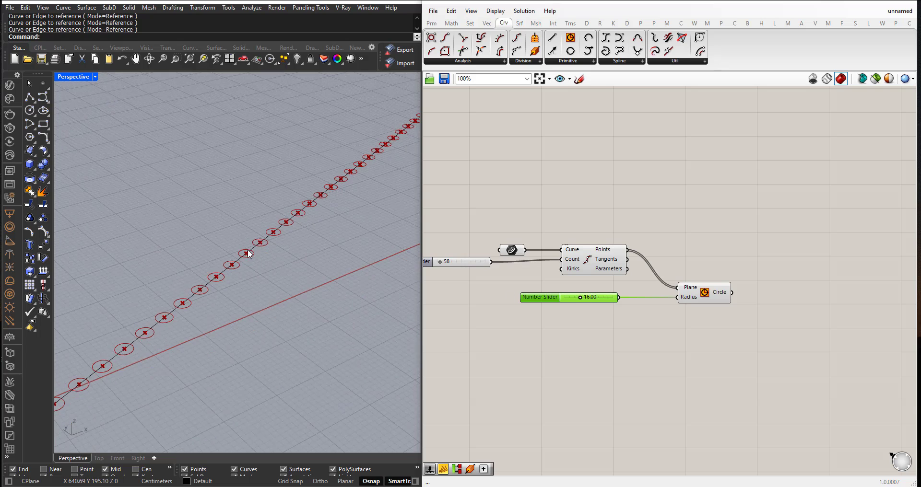
scroll(253, 278, down, 2)
scroll(258, 281, down, 2)
scroll(228, 311, up, 1)
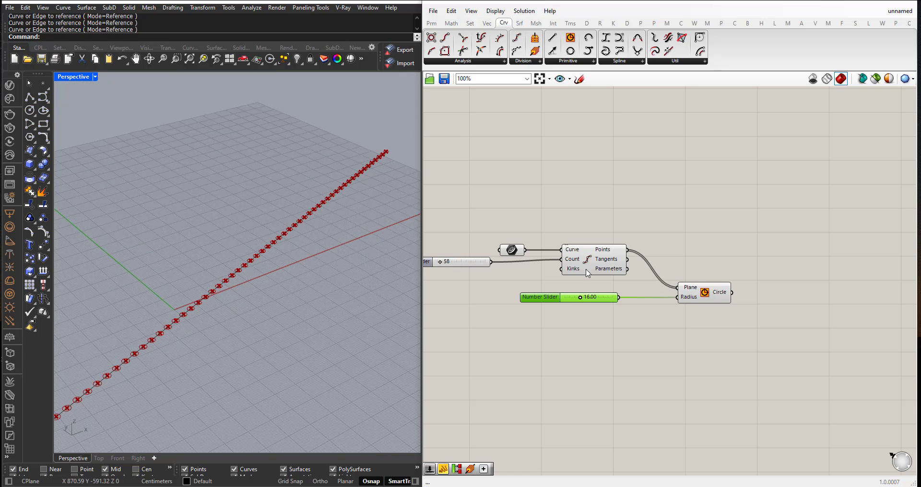
scroll(765, 314, up, 1)
scroll(734, 325, up, 1)
Inspect the circle list in a temporary panel, then delete that panel
double_click(734, 325)
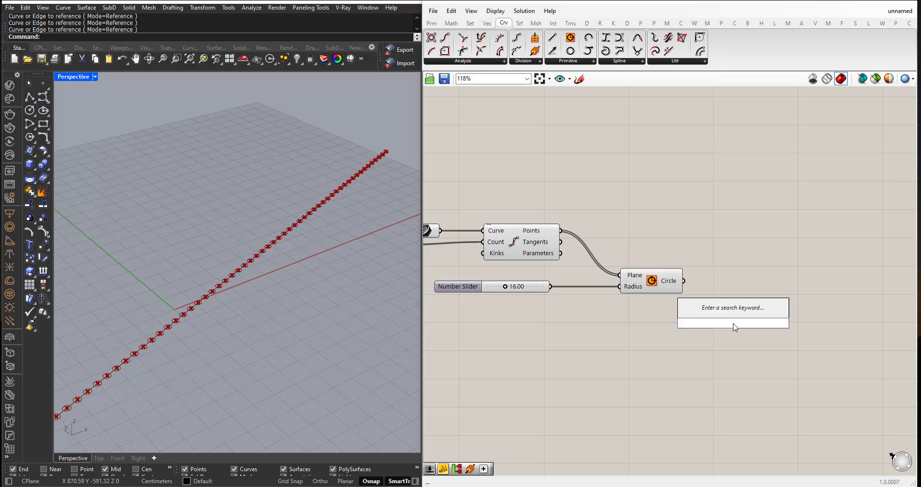
text(panel)
key(Return)
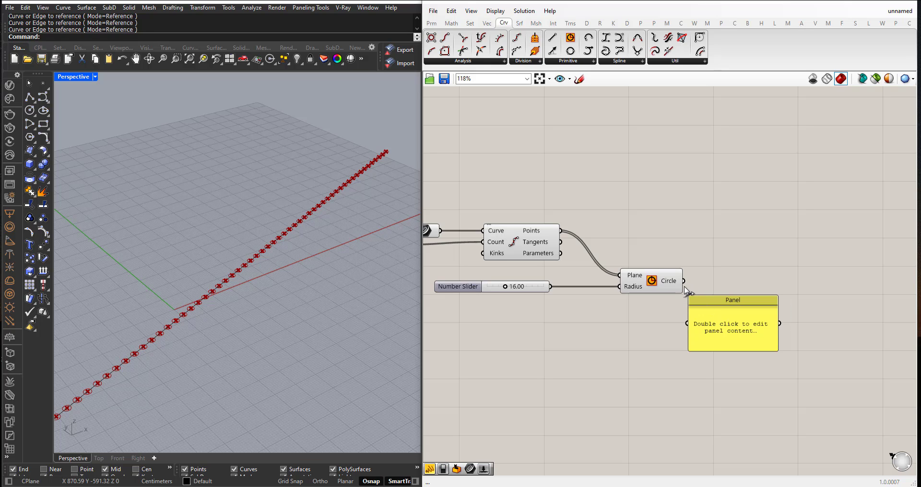
drag(684, 281, 686, 323)
drag(725, 296, 729, 133)
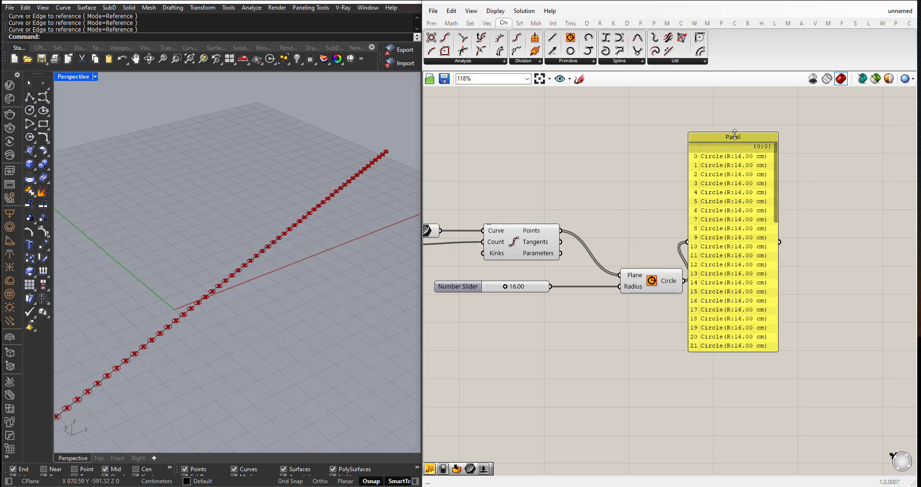
drag(777, 188, 777, 329)
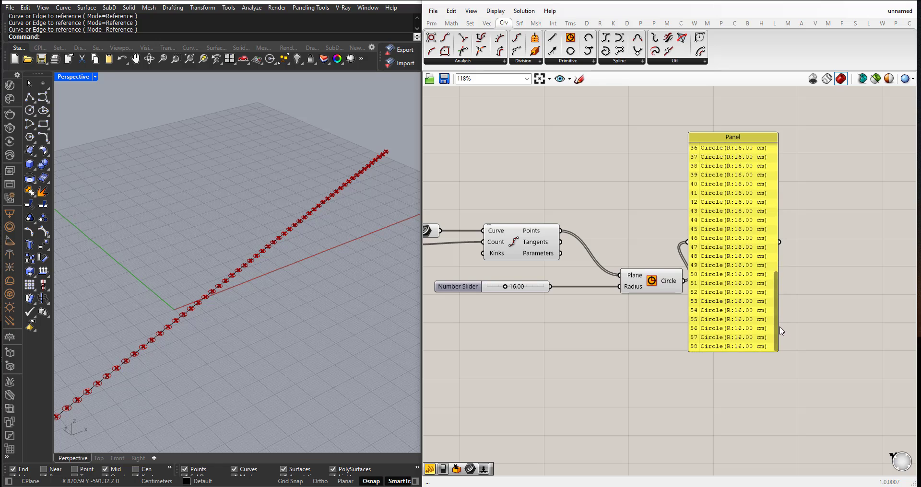
click(737, 296)
key(Delete)
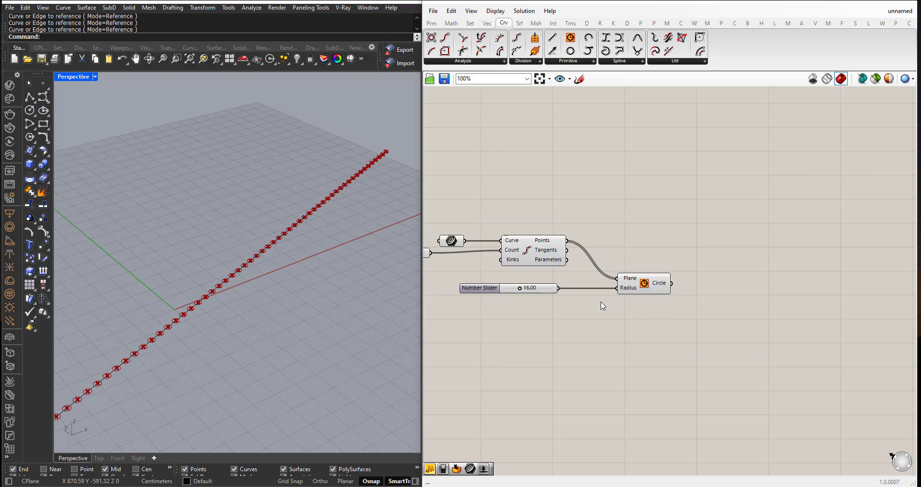
scroll(603, 302, down, 2)
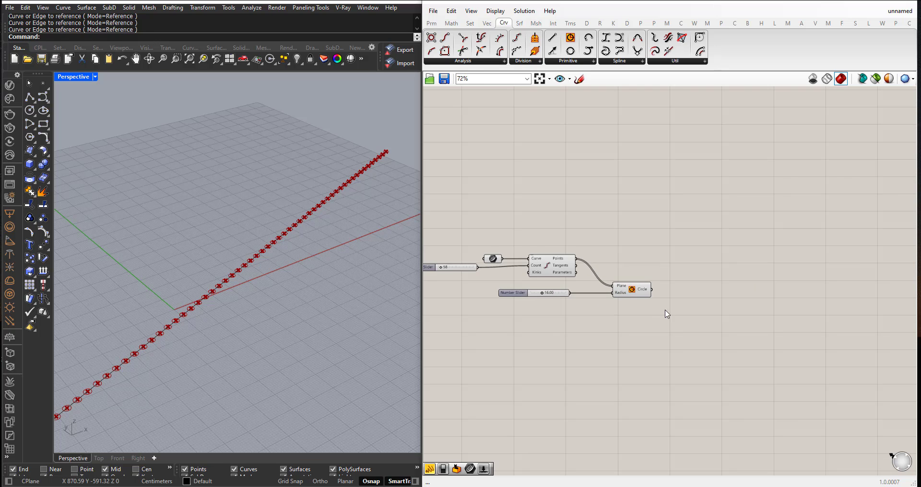
Add a Partition List component and feed the circles into its List input
click(469, 25)
click(463, 62)
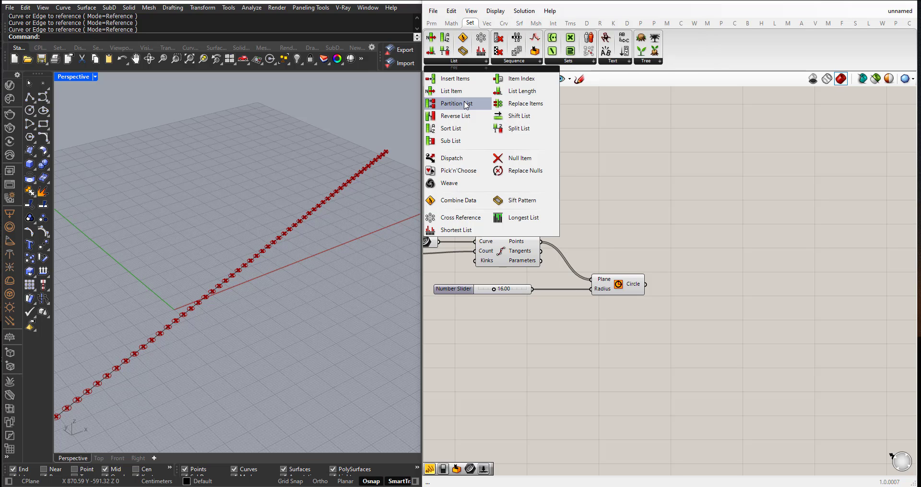
drag(455, 103, 698, 304)
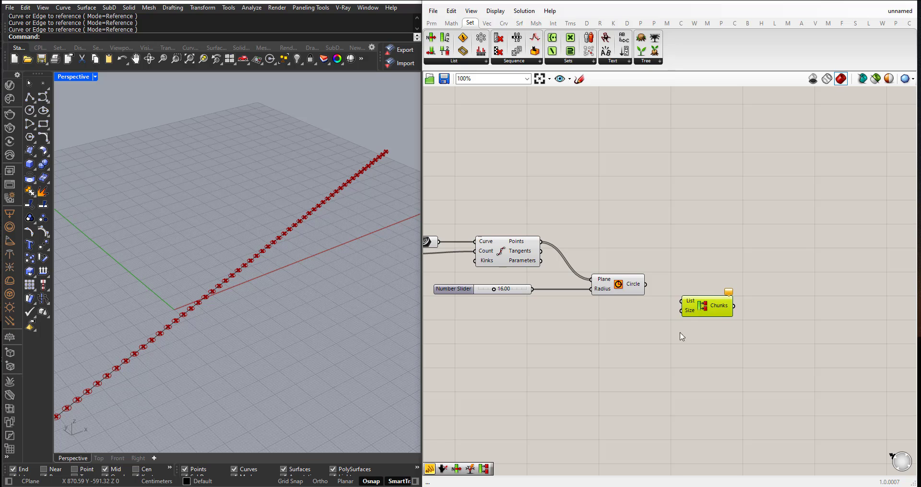
scroll(642, 331, up, 2)
drag(647, 267, 719, 312)
scroll(685, 247, down, 2)
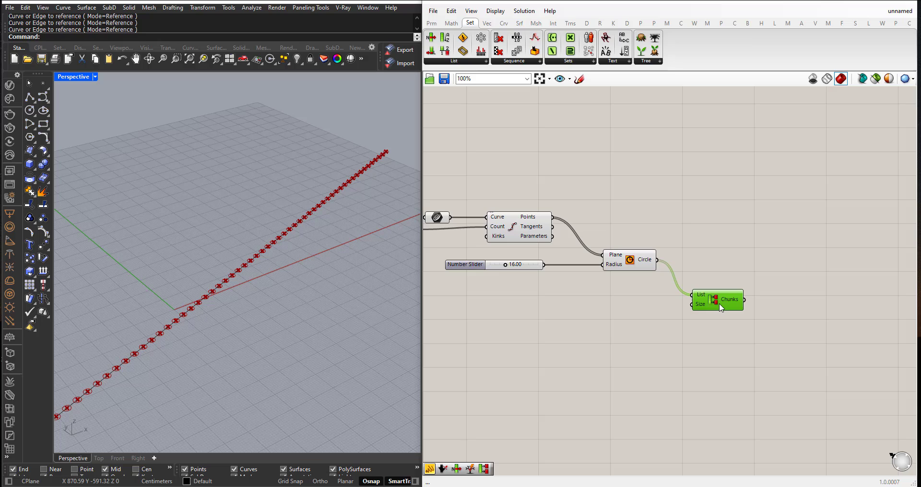
scroll(664, 334, up, 2)
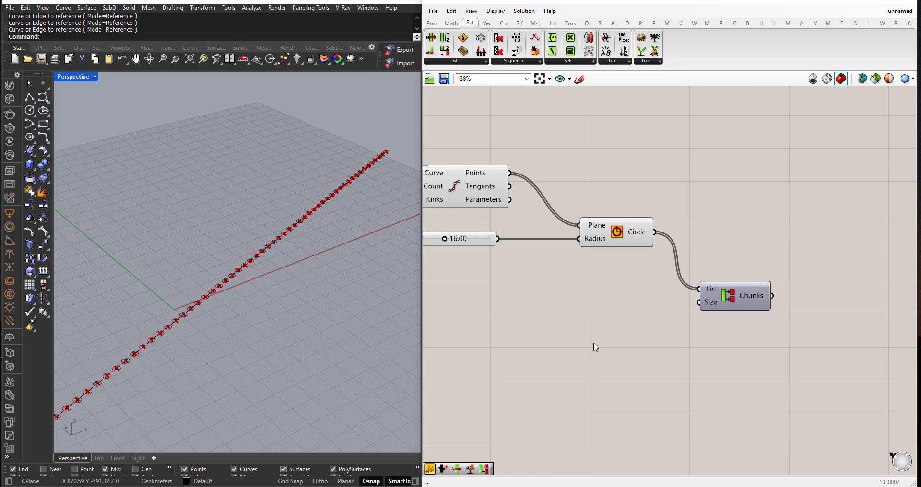
Add a panel containing the chunk sizes 1 through 8, one per line
double_click(594, 341)
text(//)
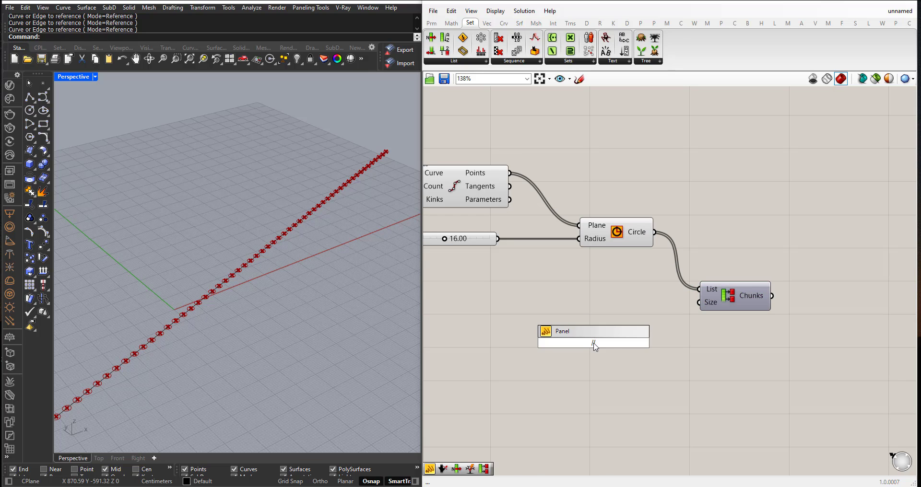
key(Return)
double_click(593, 351)
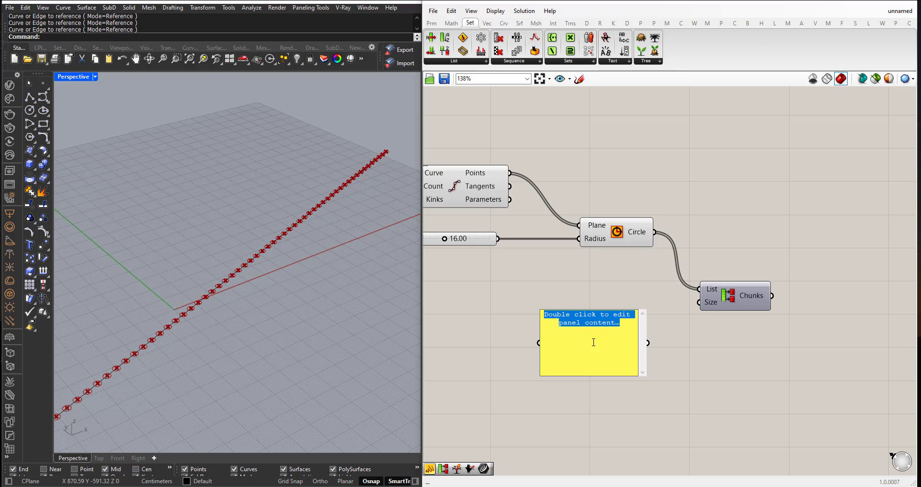
text(1)
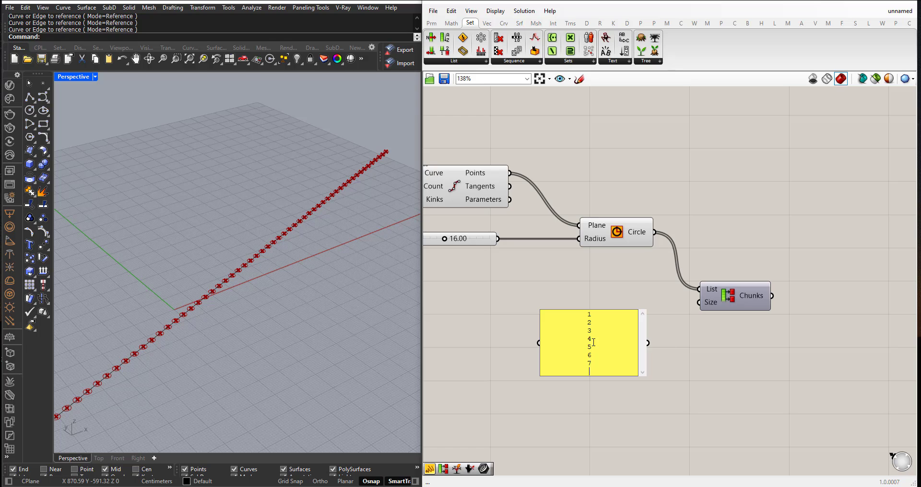
key(Return)
click(598, 413)
Turn off Multiline Data on the sizes panel and wire it into Partition List's Size input
right_click(608, 352)
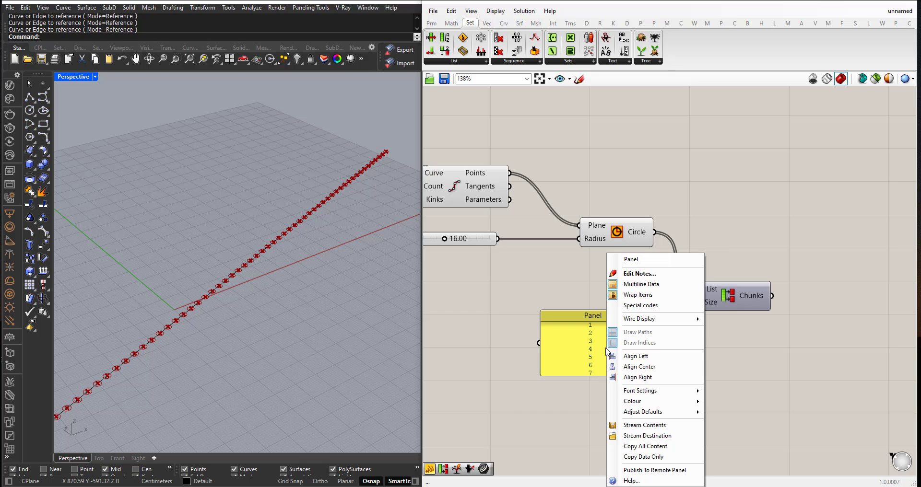
click(640, 286)
scroll(575, 299, down, 2)
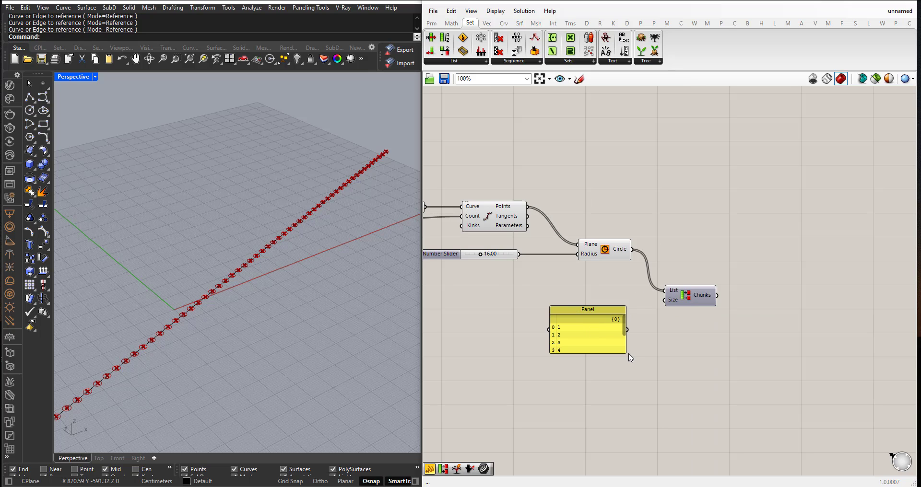
drag(625, 353, 599, 390)
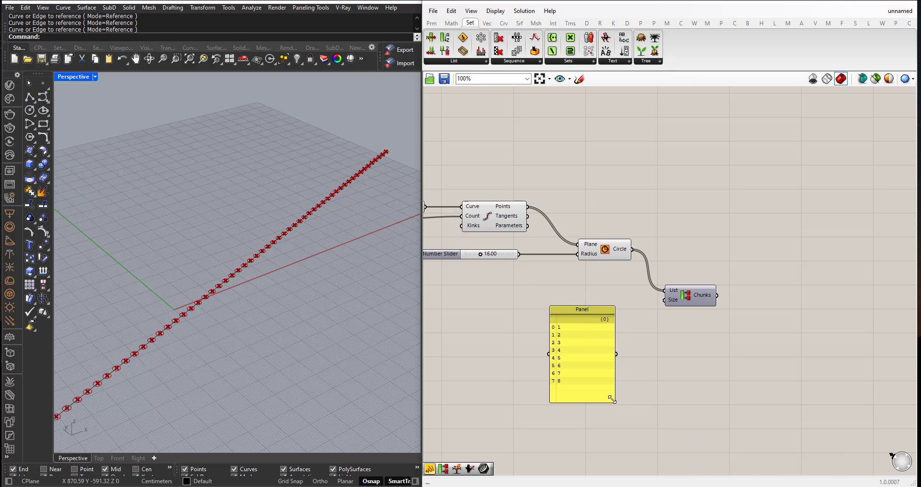
scroll(566, 383, up, 2)
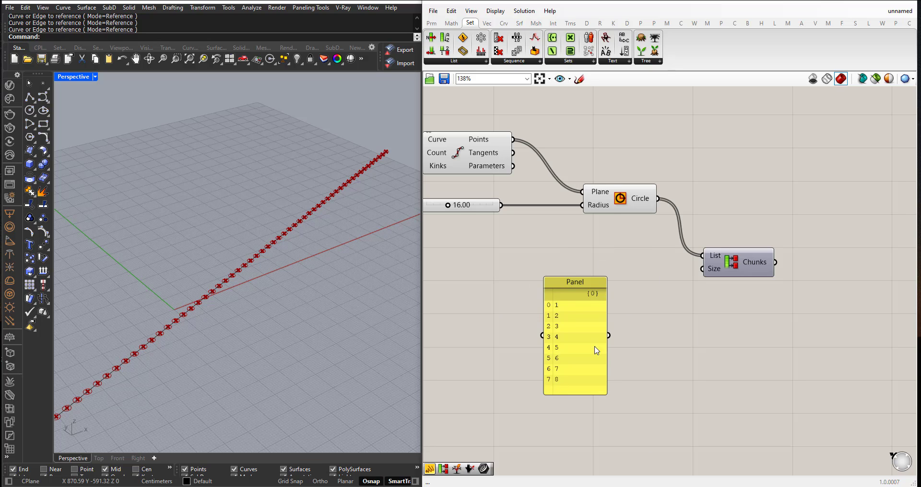
drag(584, 339, 622, 304)
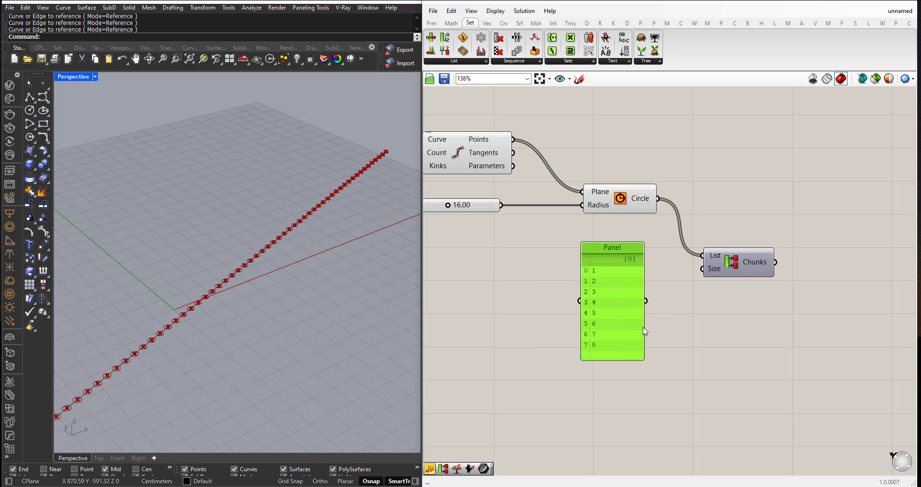
mouse_move(644, 331)
mouse_down()
mouse_move(624, 326)
mouse_move(643, 302)
mouse_up()
scroll(563, 315, down, 3)
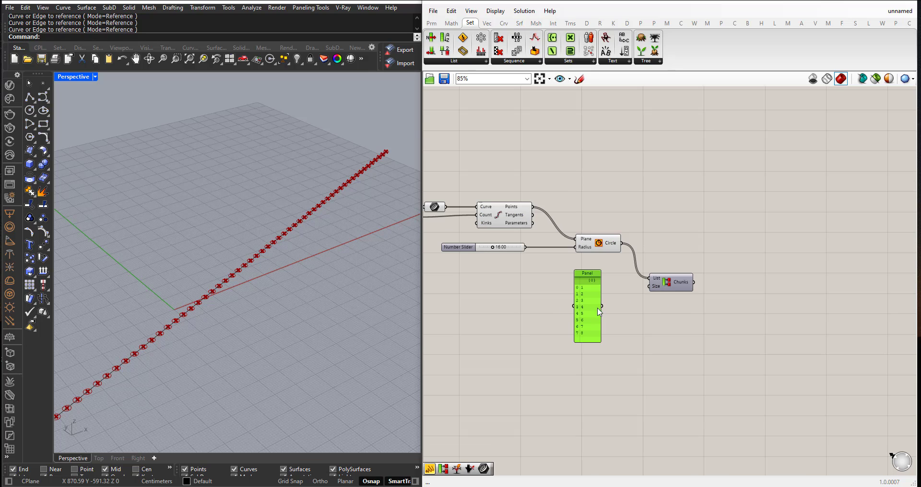
drag(602, 306, 653, 300)
Add a panel and connect Partition List's Chunks output to it
double_click(751, 284)
text(panel)
key(Return)
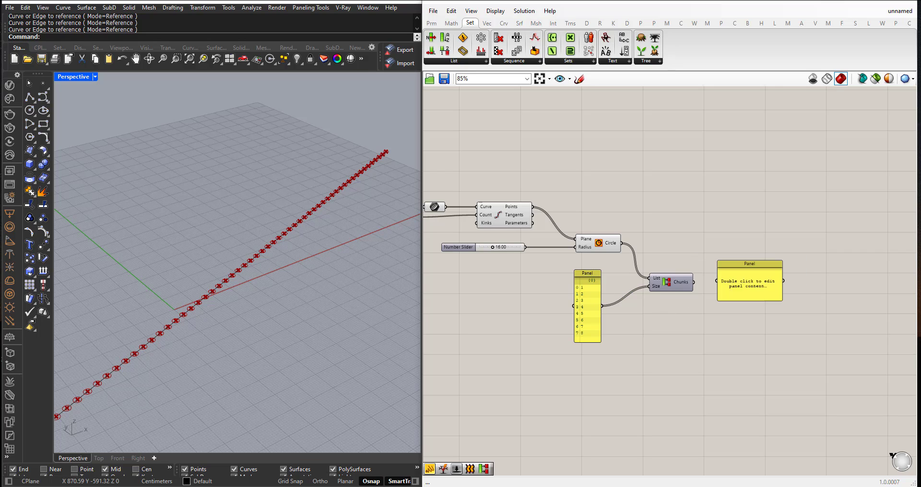
drag(746, 288, 768, 278)
drag(694, 283, 742, 270)
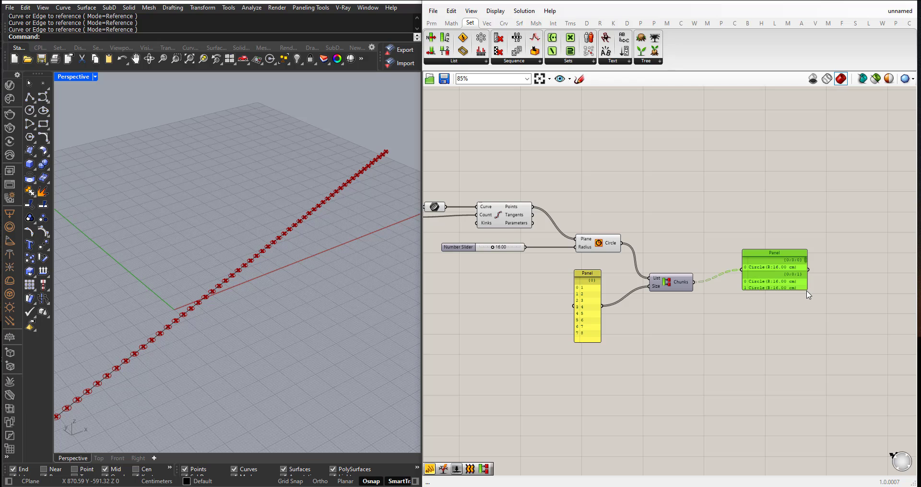
Enlarge the chunks panel to read branches of one, two, three and more circles
drag(807, 294, 813, 414)
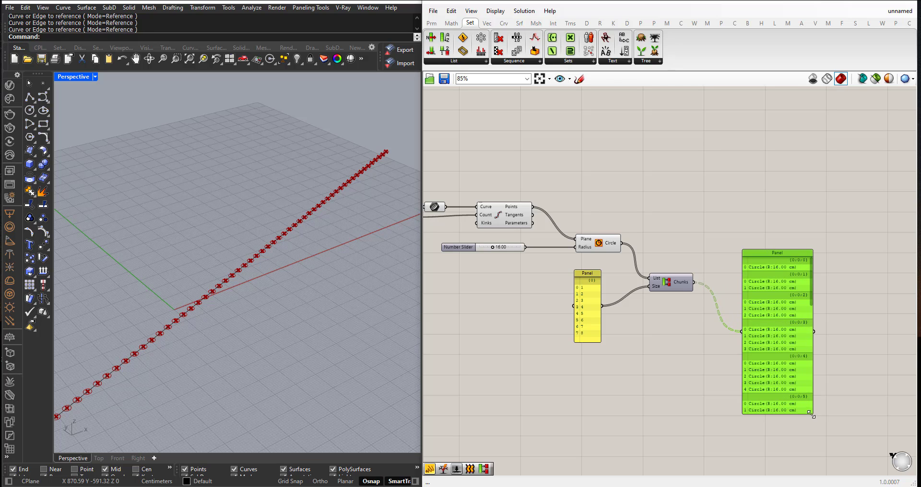
drag(764, 249, 762, 191)
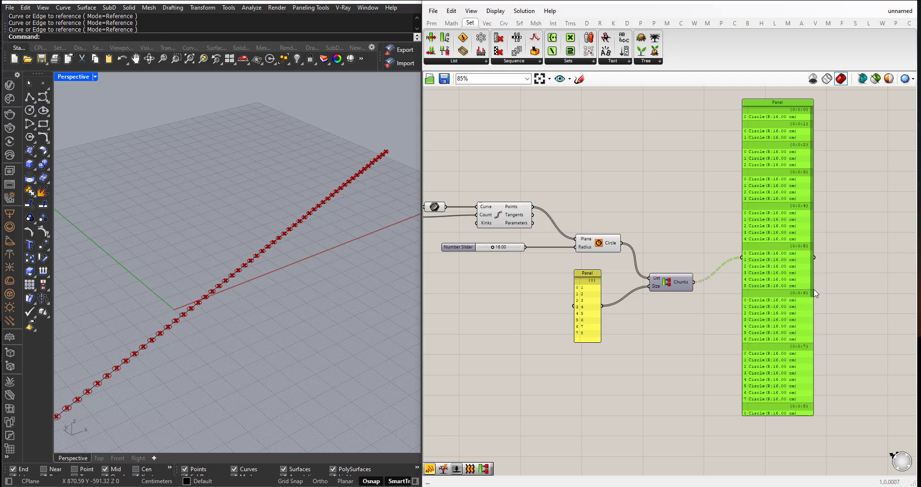
drag(813, 294, 822, 367)
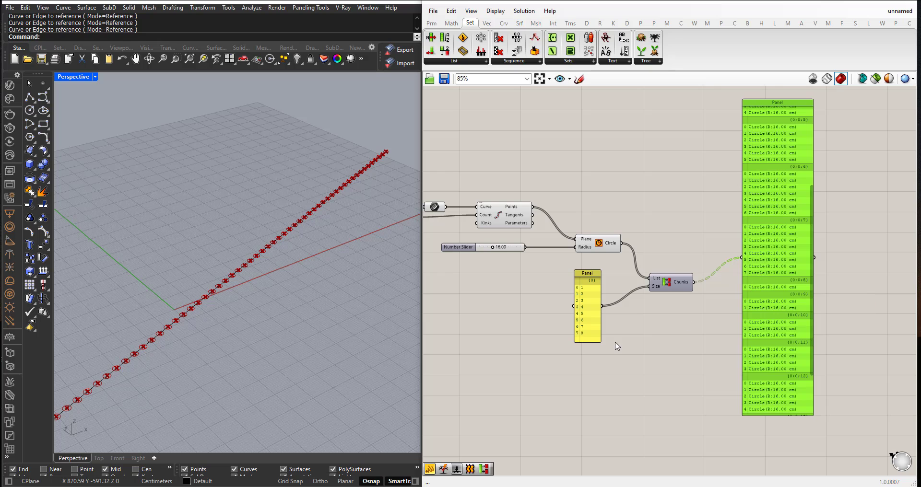
scroll(589, 342, up, 1)
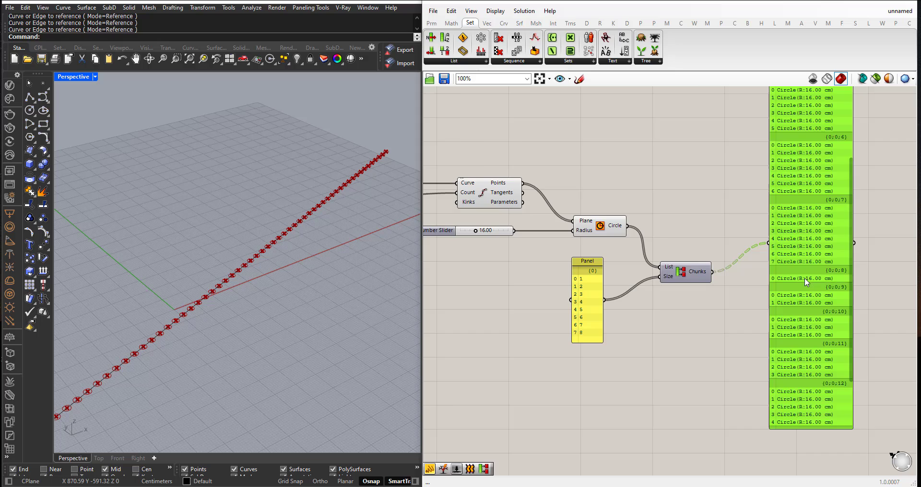
scroll(762, 283, down, 1)
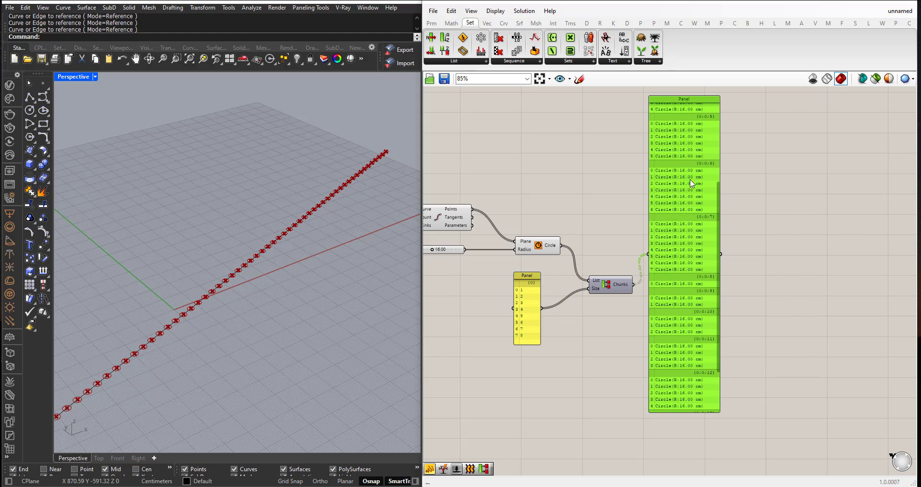
drag(719, 255, 722, 166)
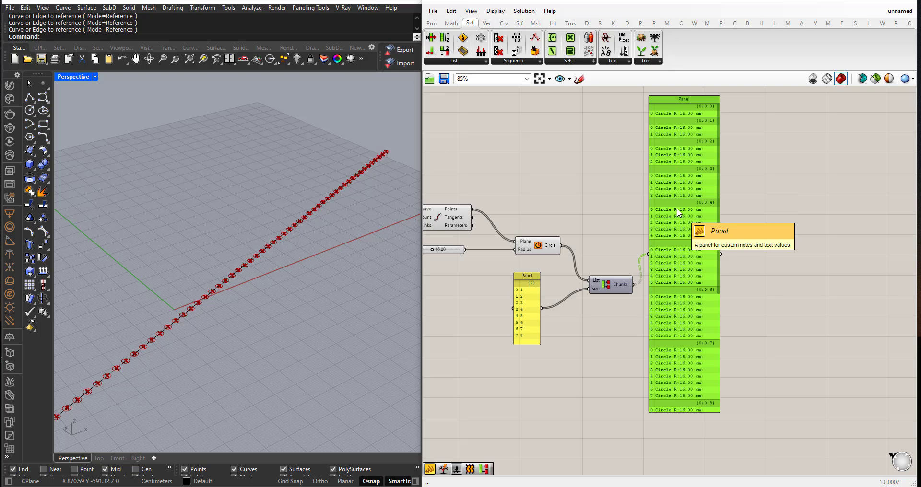
scroll(603, 259, down, 2)
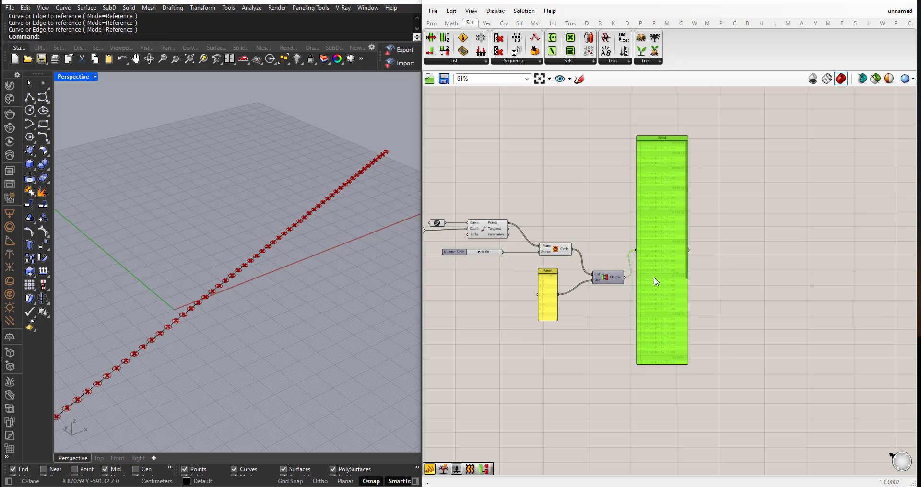
scroll(665, 282, up, 1)
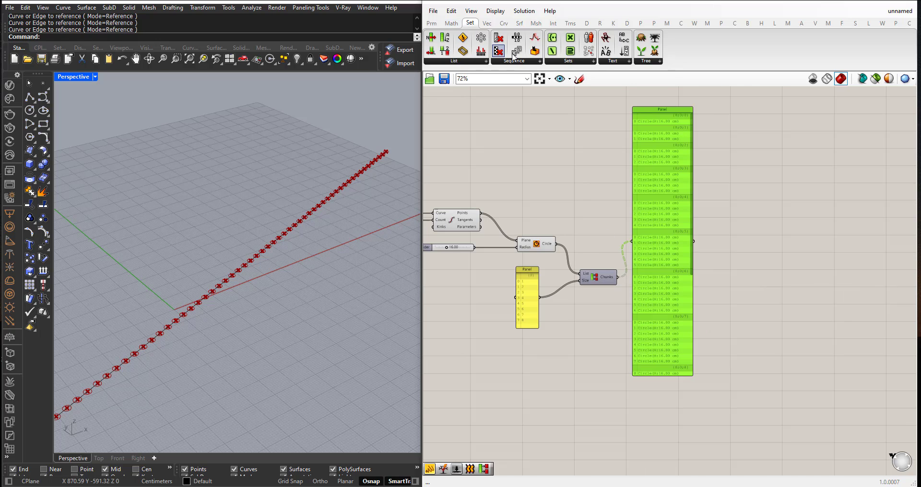
Add a Prune Tree component and feed the chunked circles into its Tree input
click(651, 62)
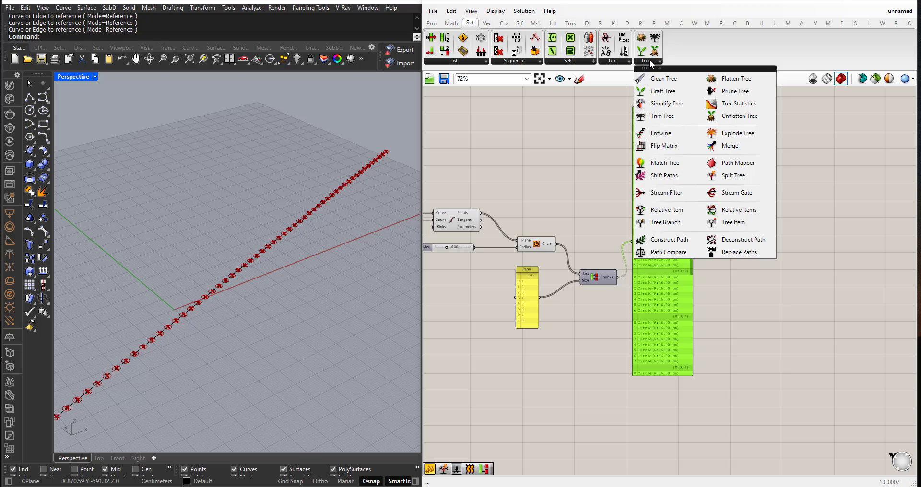
click(735, 90)
click(746, 296)
scroll(680, 318, up, 1)
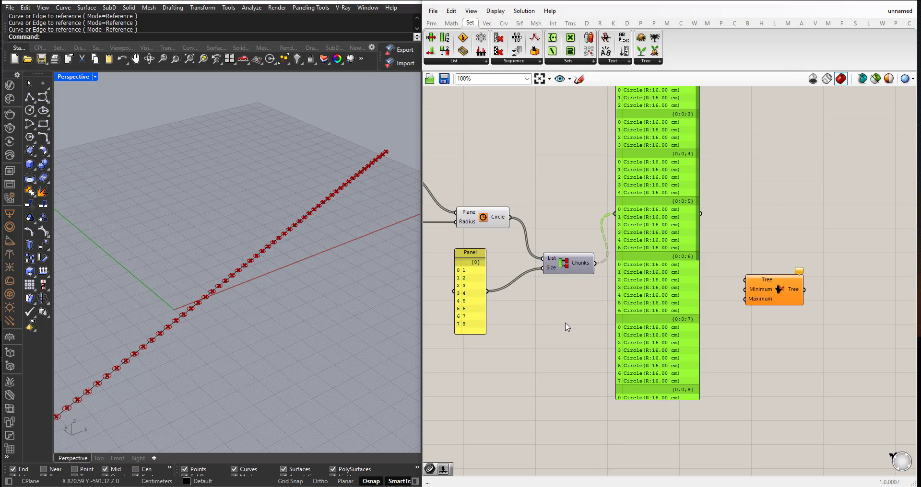
scroll(599, 321, down, 2)
mouse_move(616, 320)
mouse_down()
mouse_move(652, 184)
mouse_move(663, 189)
mouse_up()
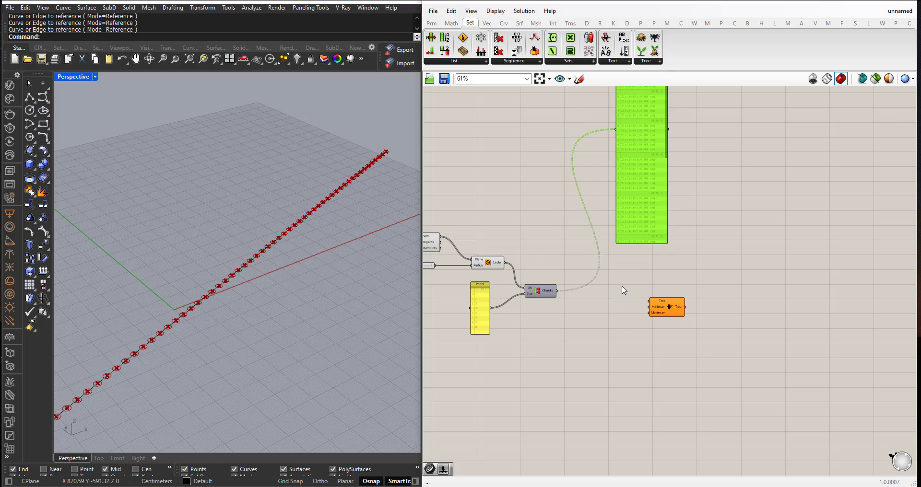
scroll(620, 288, up, 2)
drag(696, 316, 664, 307)
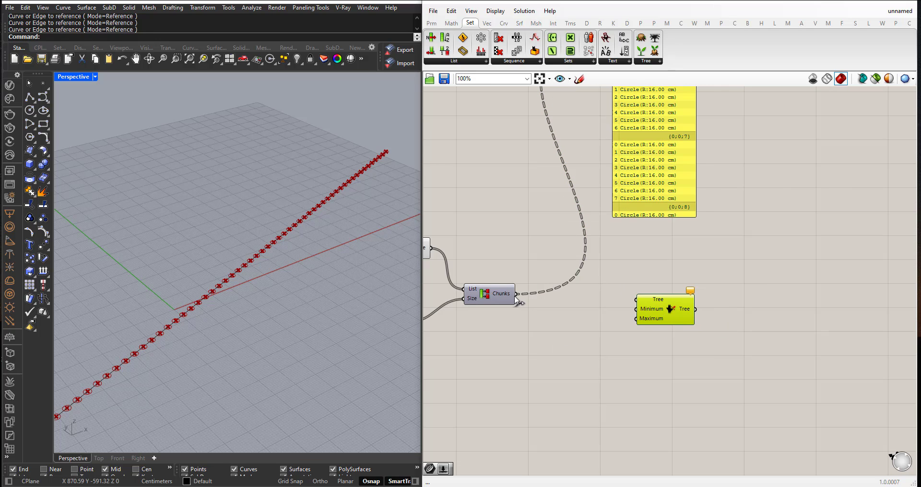
drag(517, 294, 671, 306)
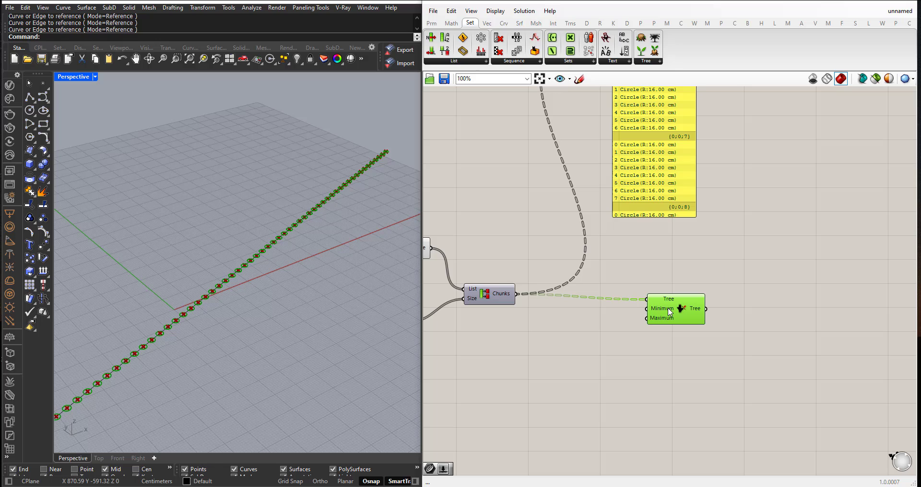
Create a number slider set to 4 and wire it to Prune Tree's Minimum
scroll(671, 307, down, 2)
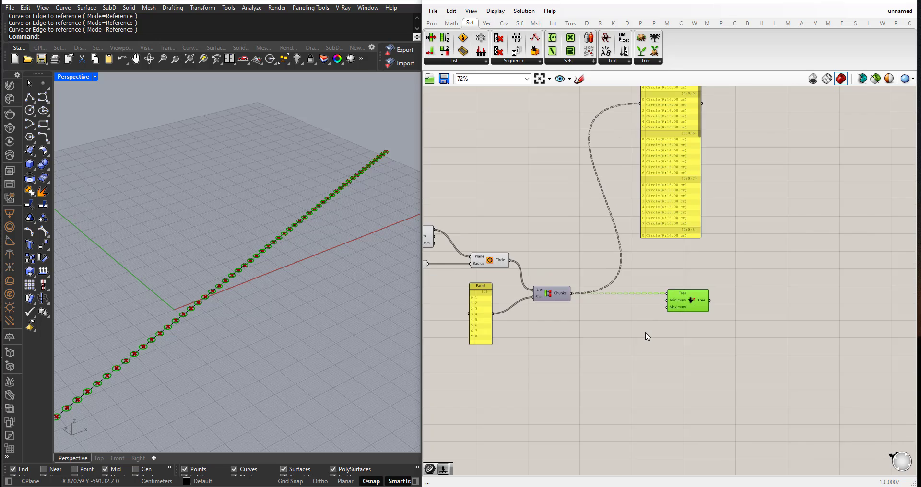
scroll(600, 326, up, 2)
double_click(579, 336)
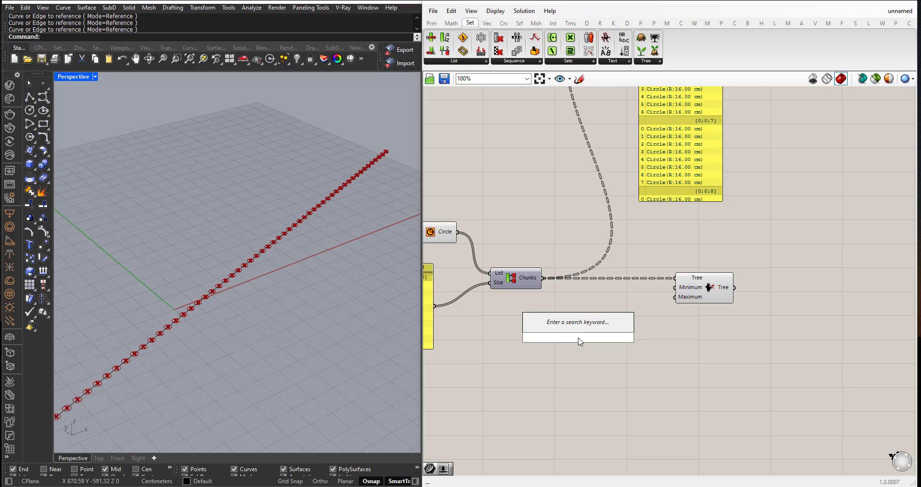
text(number slider)
key(Return)
mouse_move(580, 338)
mouse_down()
mouse_move(583, 306)
mouse_move(595, 297)
mouse_up()
drag(659, 289, 675, 287)
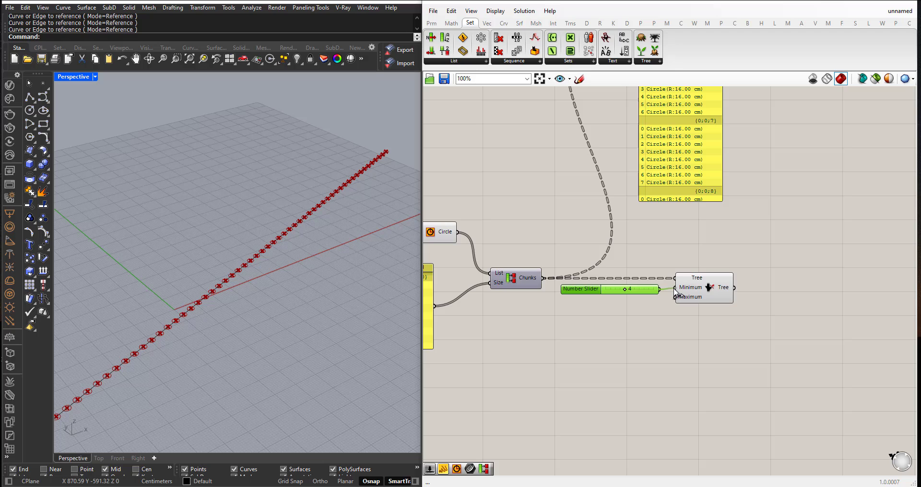
scroll(681, 310, down, 3)
scroll(583, 338, up, 3)
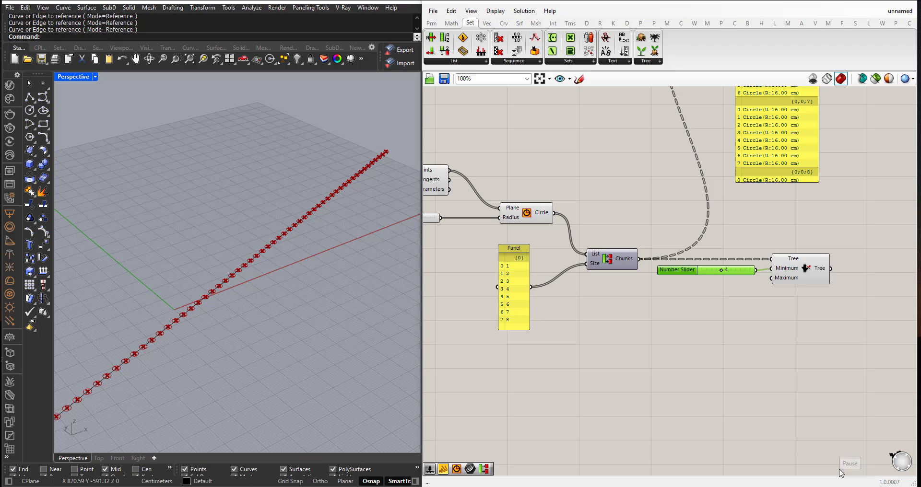
Duplicate the slider and raise the copy to 7 to drive the Maximum
drag(679, 273, 682, 288)
scroll(718, 291, up, 1)
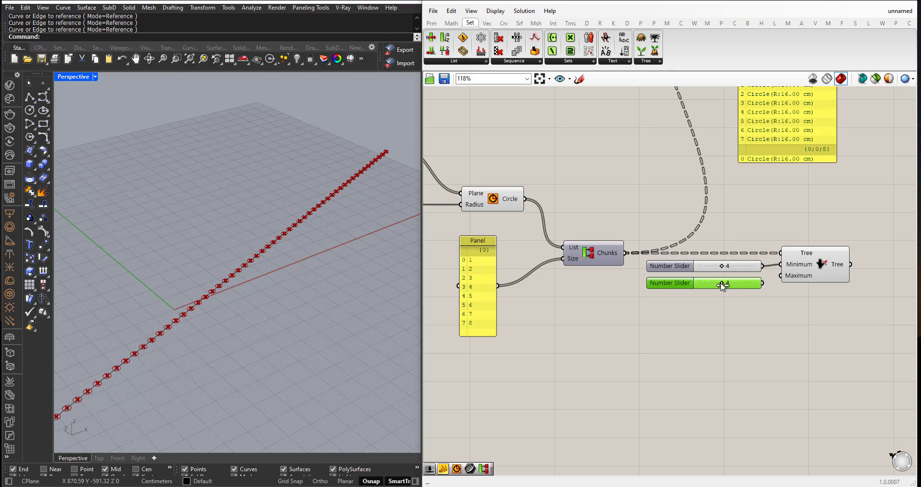
drag(722, 287, 738, 286)
scroll(663, 334, down, 3)
scroll(687, 298, up, 2)
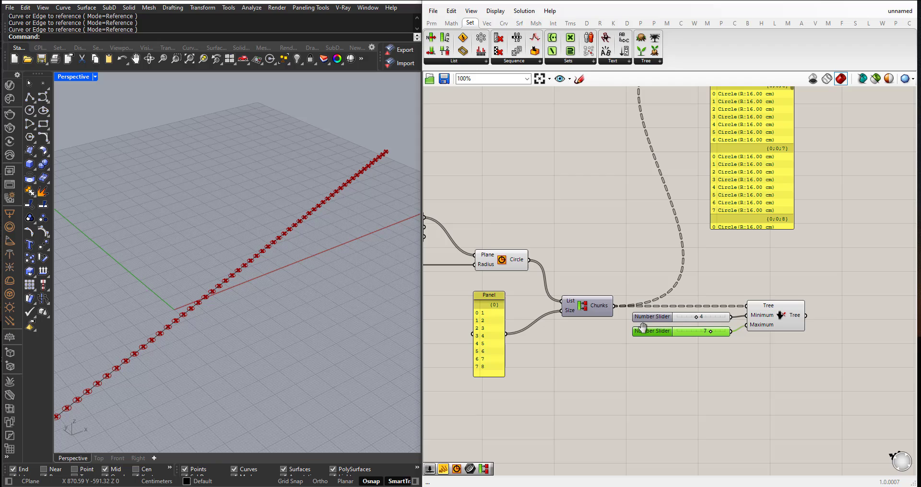
right_drag(706, 286, 713, 337)
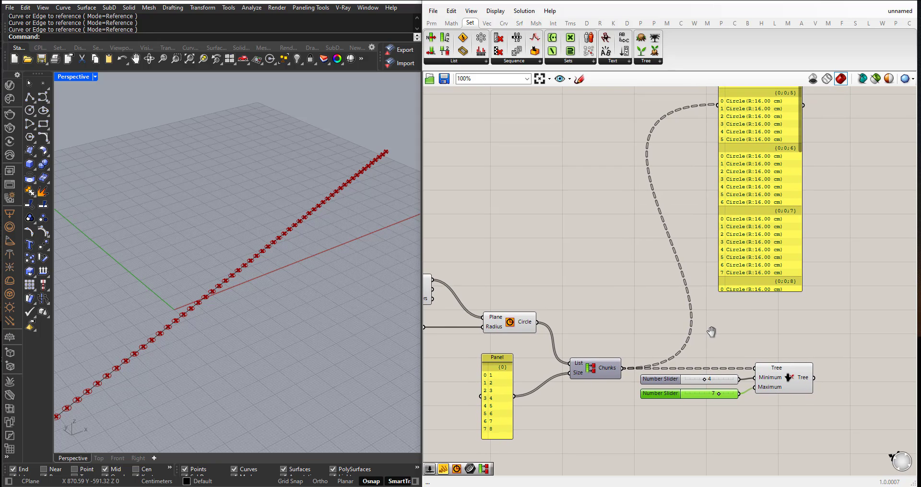
right_drag(752, 169, 748, 183)
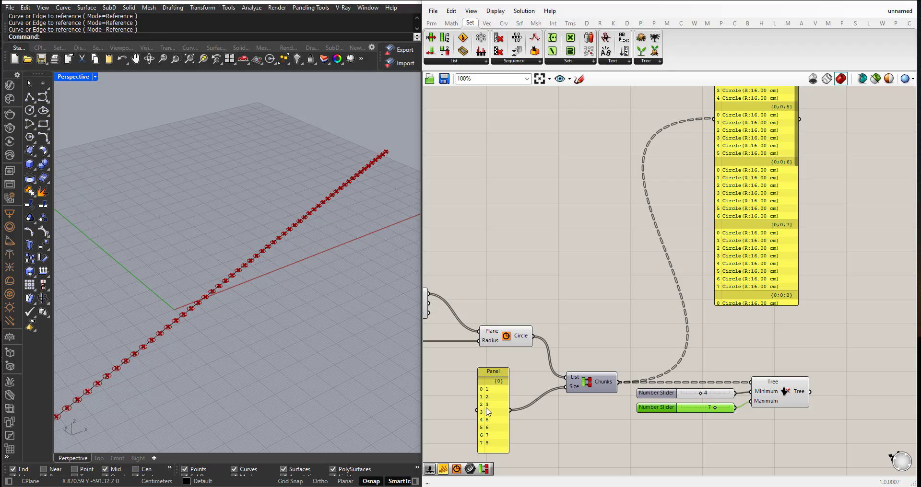
right_drag(647, 403, 646, 356)
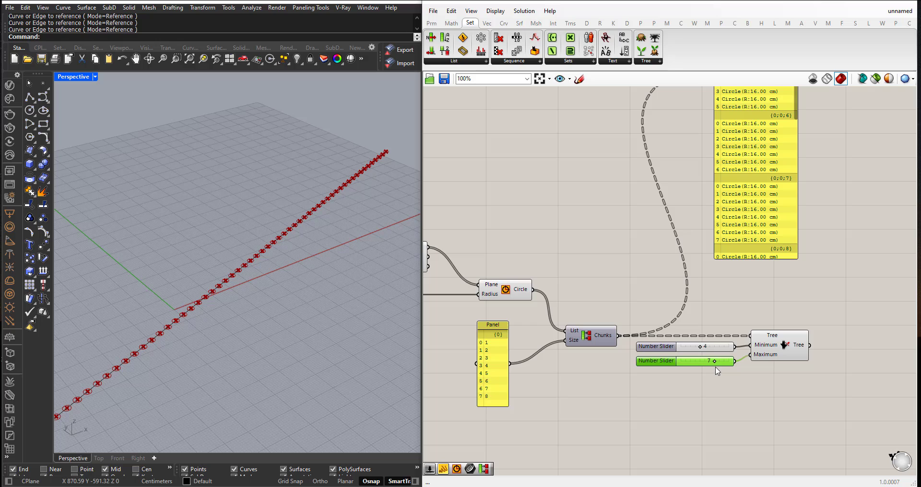
Duplicate the circle list panel and wire the Prune Tree output into the copy
scroll(550, 421, down, 1)
scroll(550, 421, down, 1)
right_drag(578, 415, 542, 422)
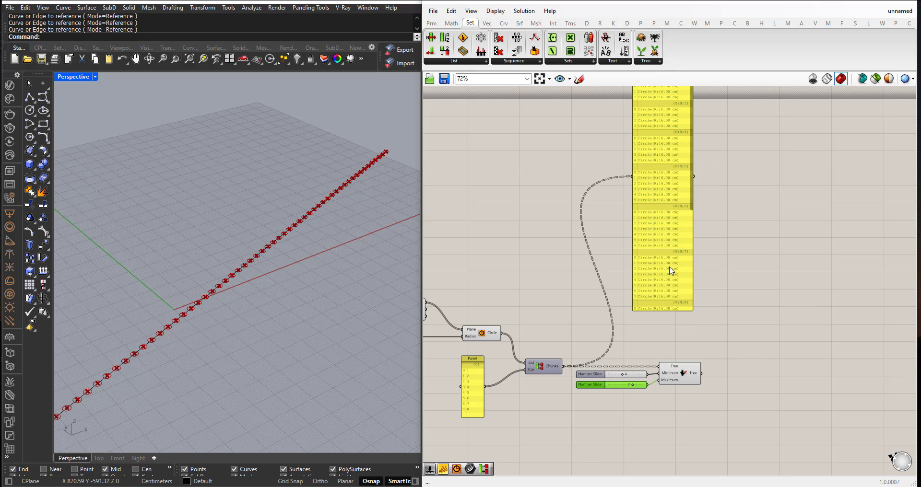
alt+drag(661, 257, 809, 360)
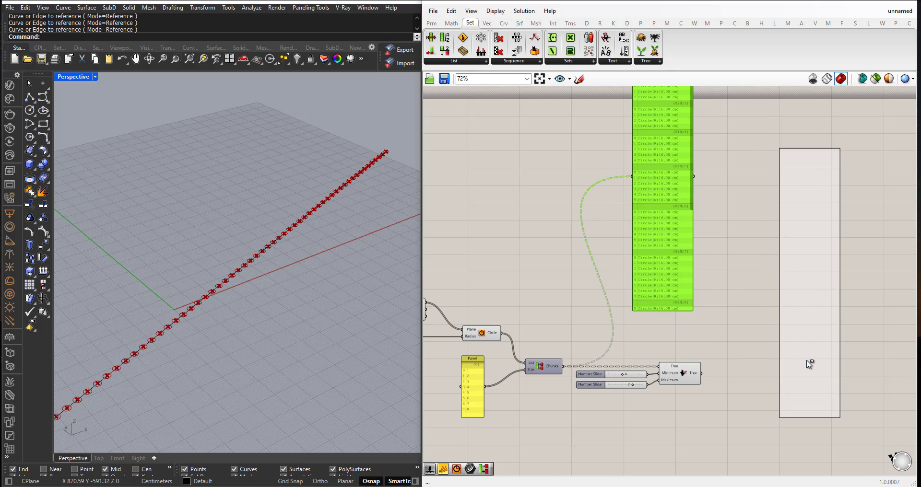
drag(702, 373, 778, 284)
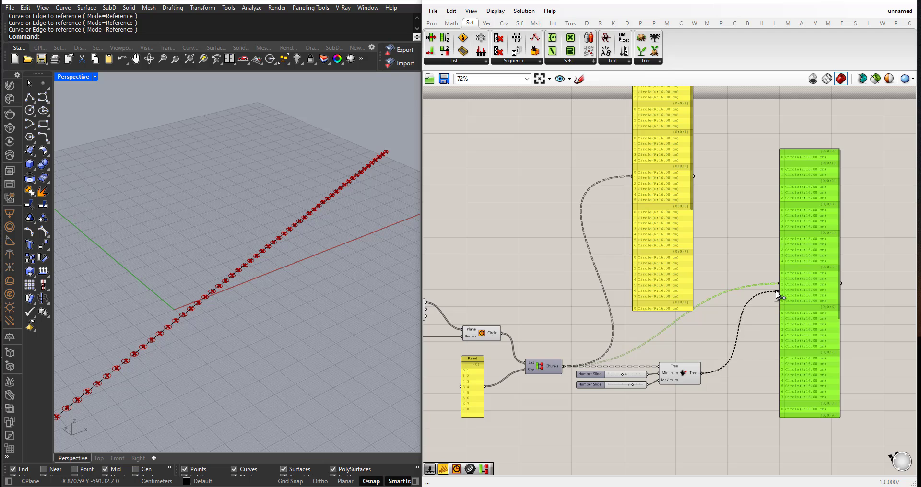
Compare the pruned panel with the original, moving the pruned panel further right
scroll(836, 204, up, 2)
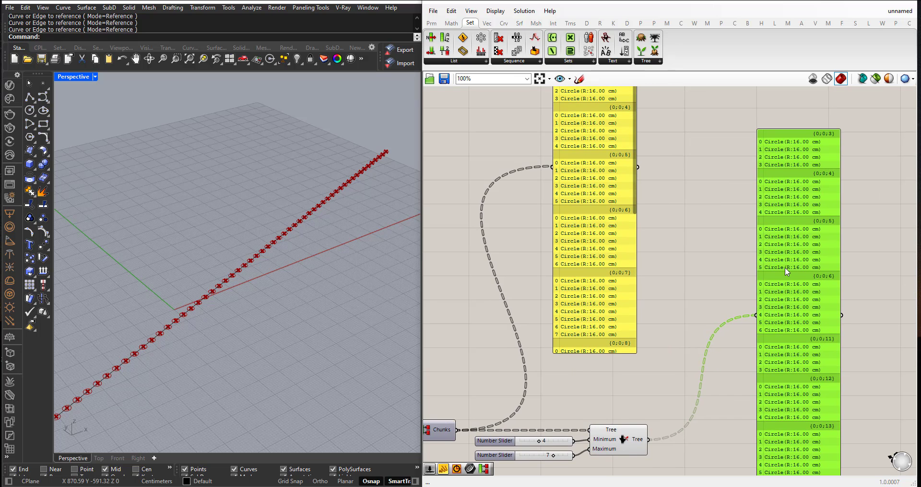
scroll(795, 286, down, 2)
scroll(772, 270, up, 1)
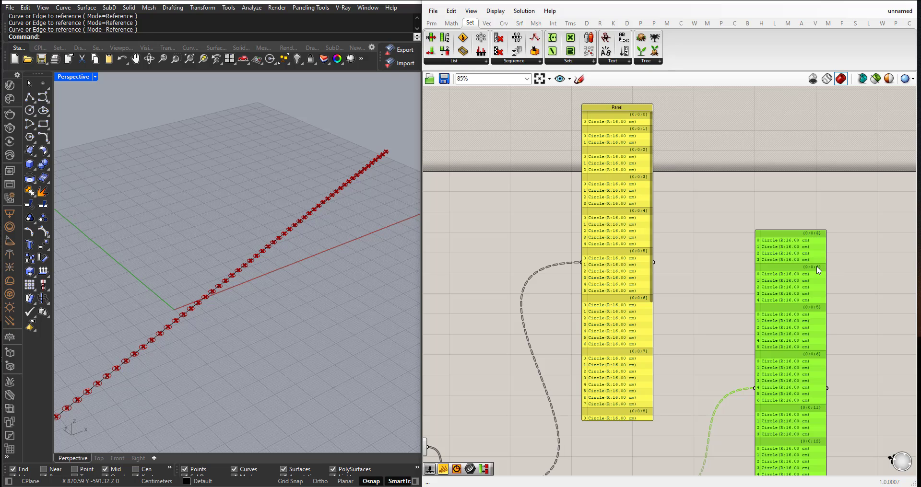
right_drag(777, 268, 764, 209)
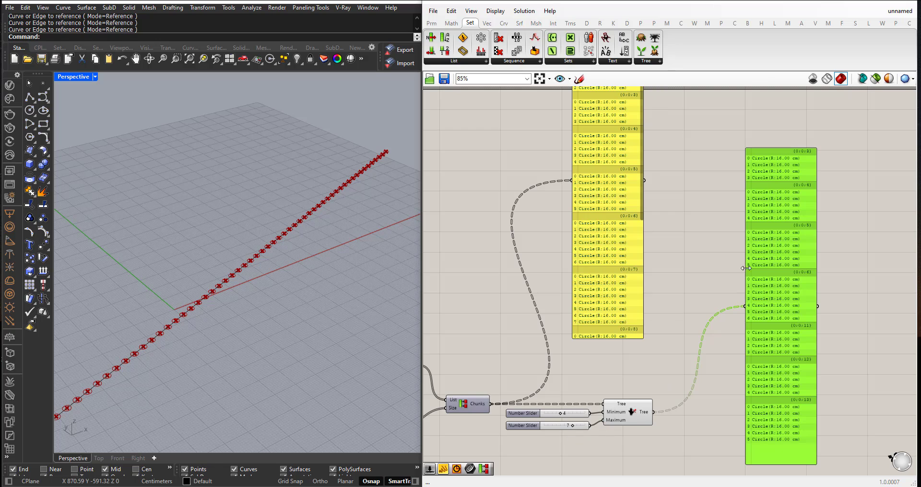
right_drag(746, 269, 739, 367)
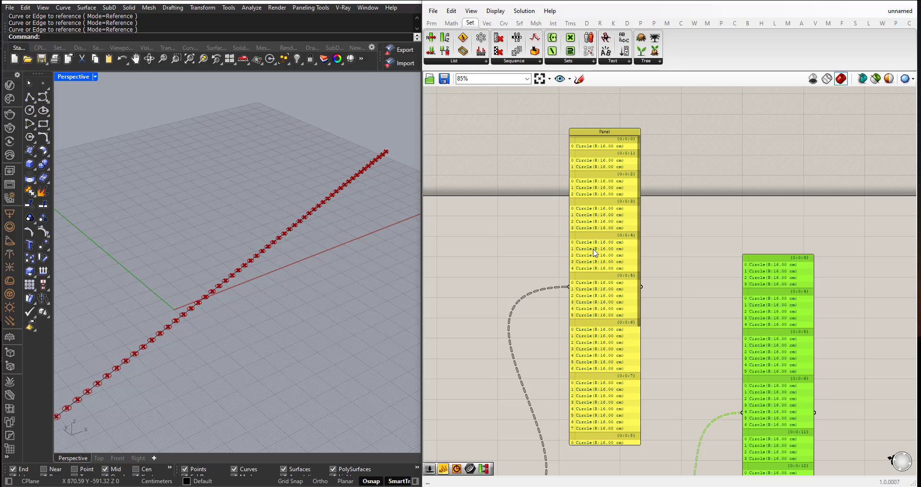
mouse_move(598, 275)
right_down()
mouse_move(612, 211)
mouse_move(610, 256)
right_up()
scroll(809, 338, up, 2)
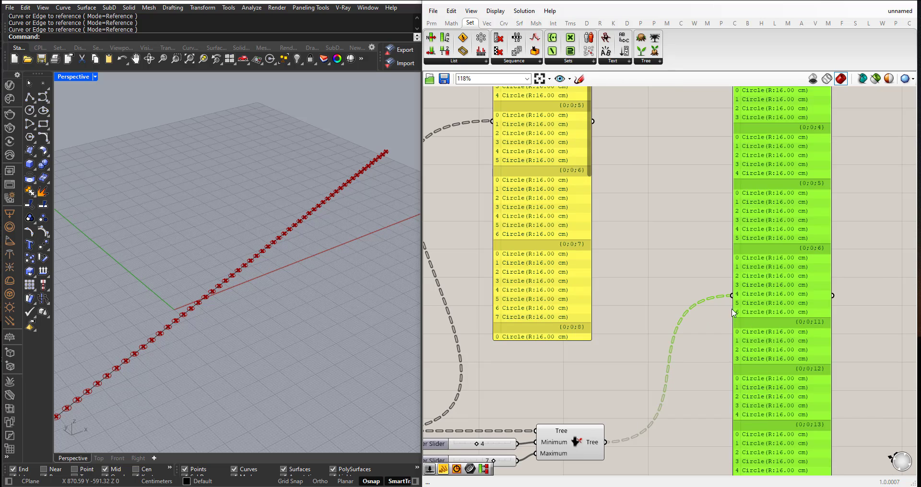
scroll(741, 320, down, 2)
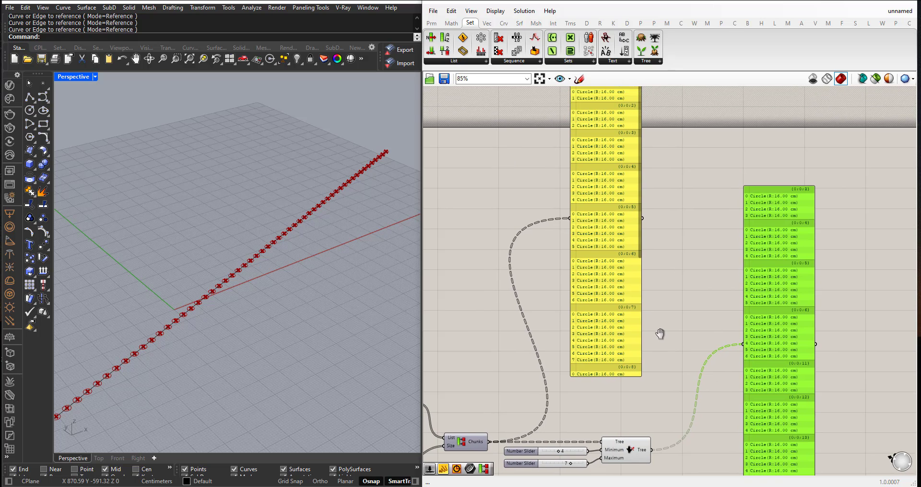
scroll(595, 324, down, 3)
drag(699, 346, 746, 346)
scroll(634, 402, up, 3)
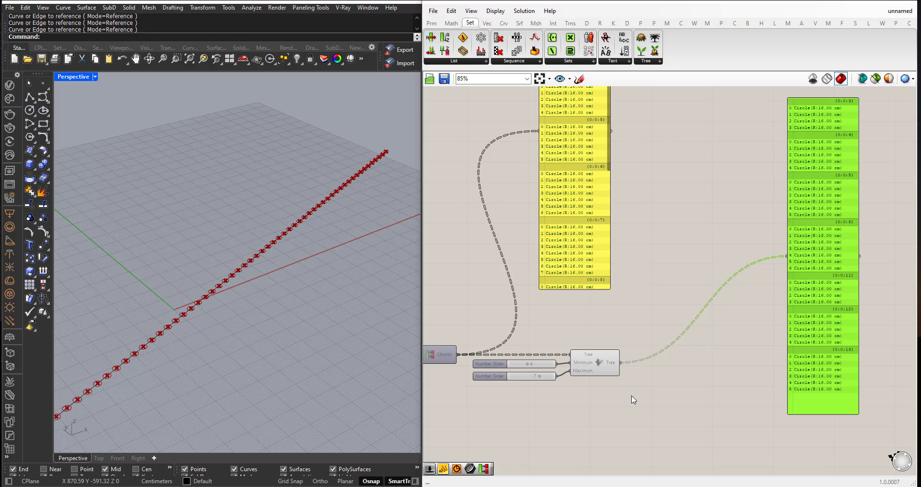
Place an Extrusion component and feed the pruned circles into its Base
click(505, 24)
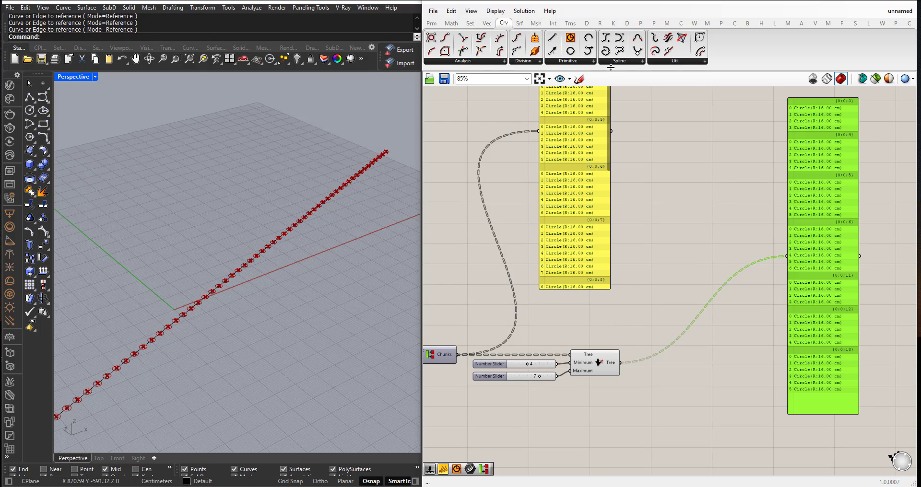
click(675, 271)
double_click(675, 271)
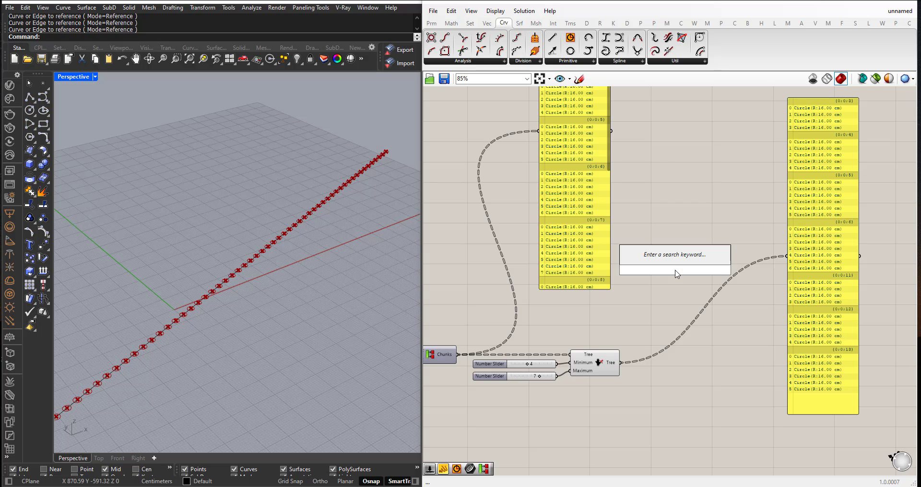
text(extru)
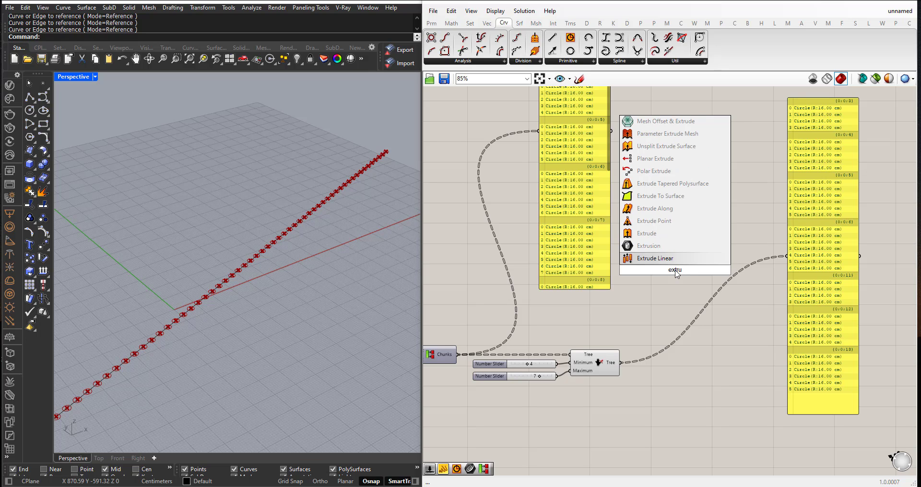
click(654, 258)
drag(675, 271, 688, 385)
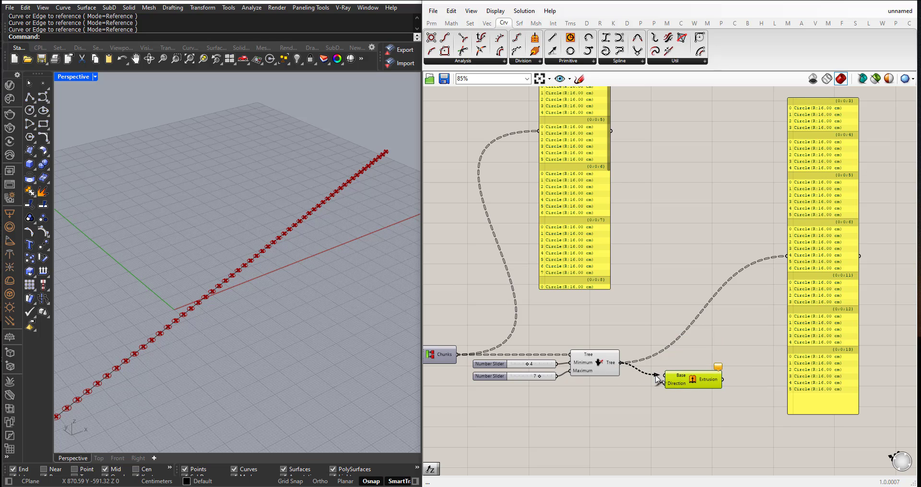
drag(620, 363, 664, 375)
Use a Unit Z vector as the extrusion Direction, driven by a number slider
double_click(617, 417)
text(unit z)
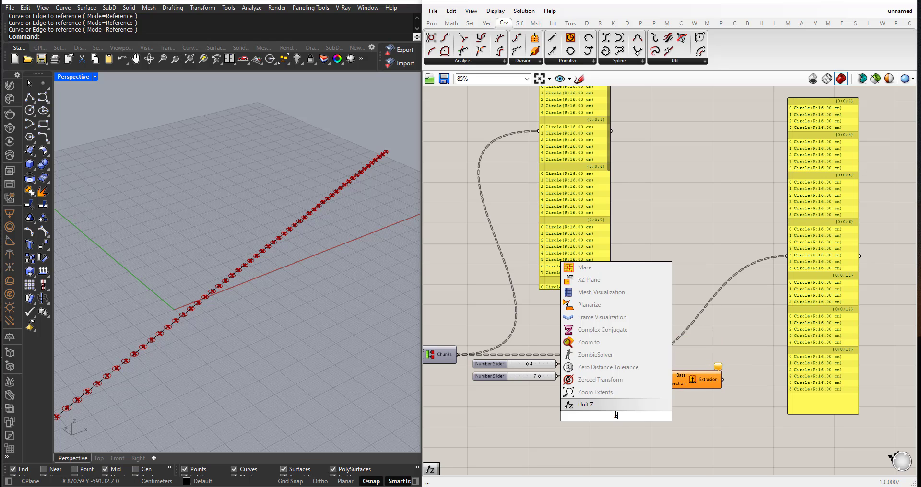
key(Return)
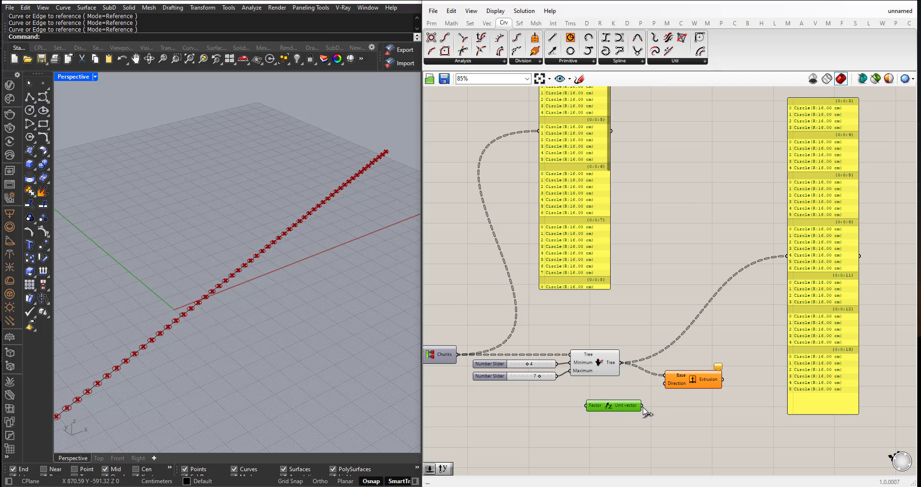
drag(642, 406, 665, 384)
double_click(524, 436)
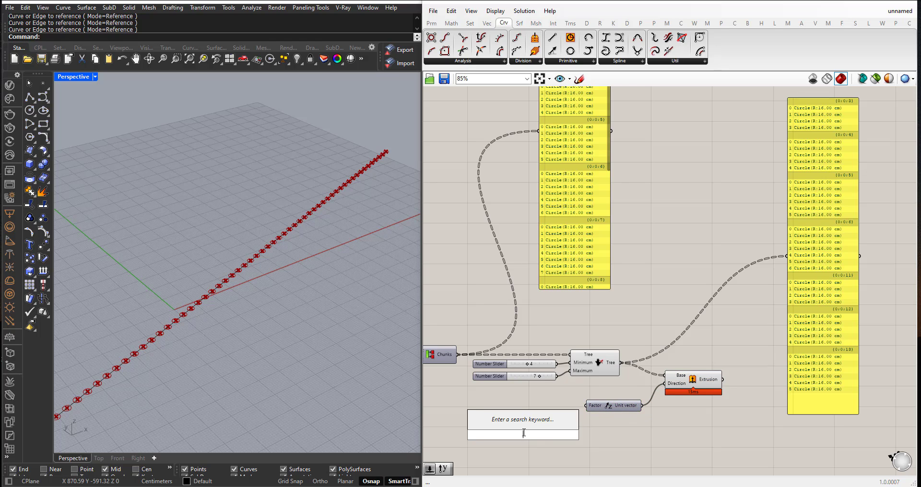
text(50)
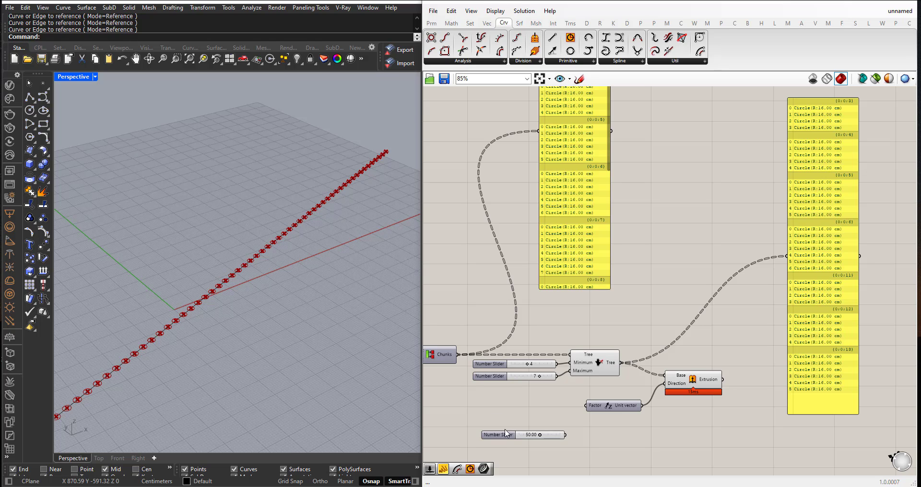
key(Return)
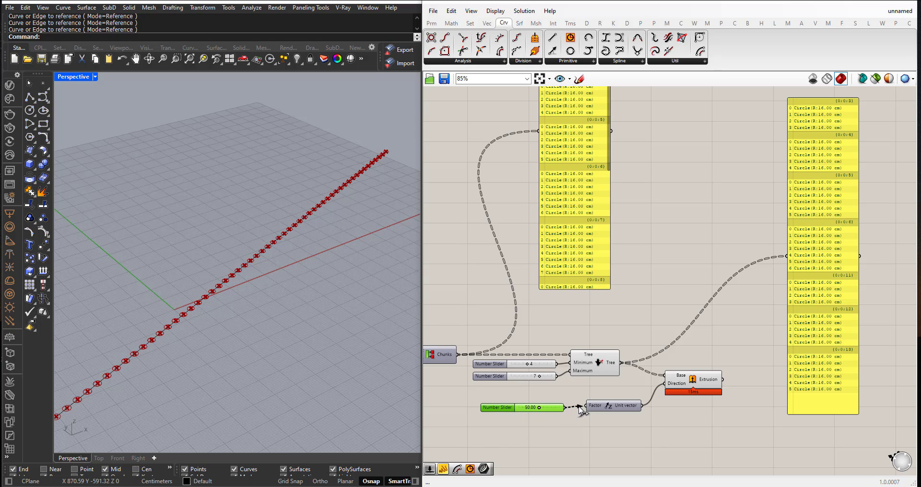
mouse_move(565, 409)
mouse_down()
mouse_move(586, 406)
mouse_move(559, 408)
mouse_up()
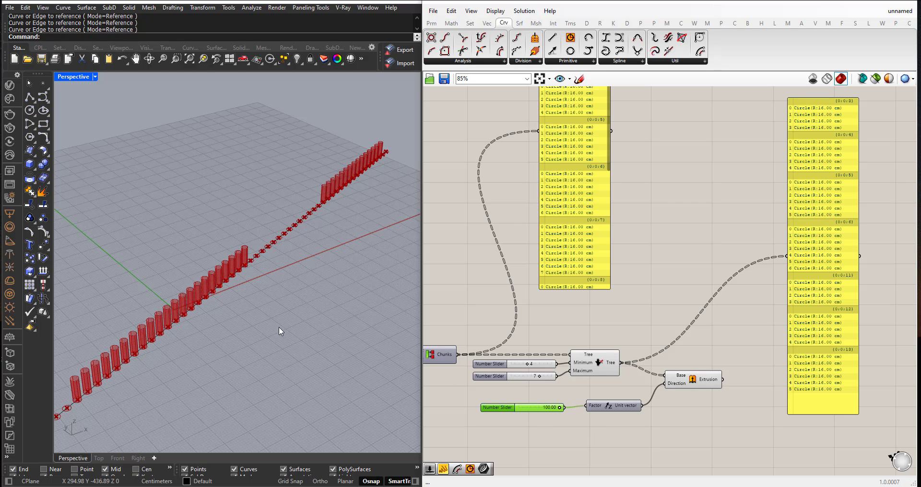
Orbit the Rhino view to inspect the extruded rows of cylinders
mouse_move(281, 331)
right_down()
mouse_move(251, 308)
mouse_move(257, 319)
mouse_move(290, 304)
right_up()
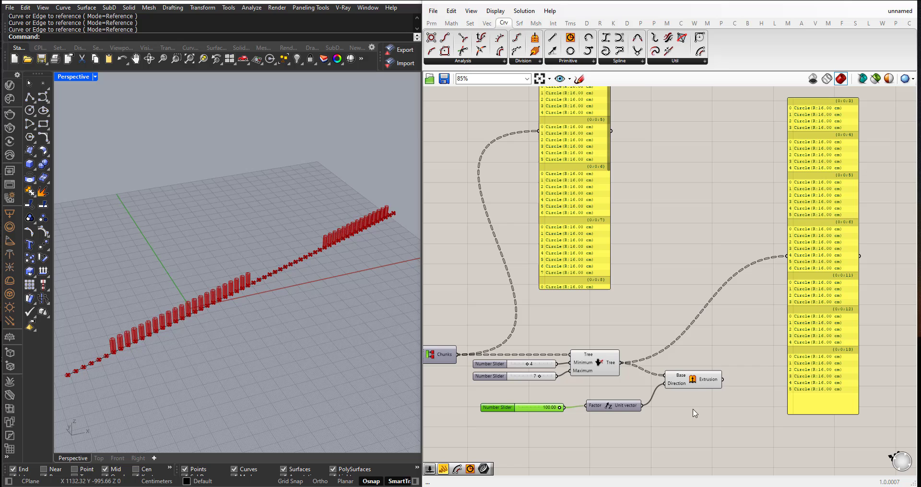
click(705, 381)
drag(626, 434, 470, 348)
key(space)
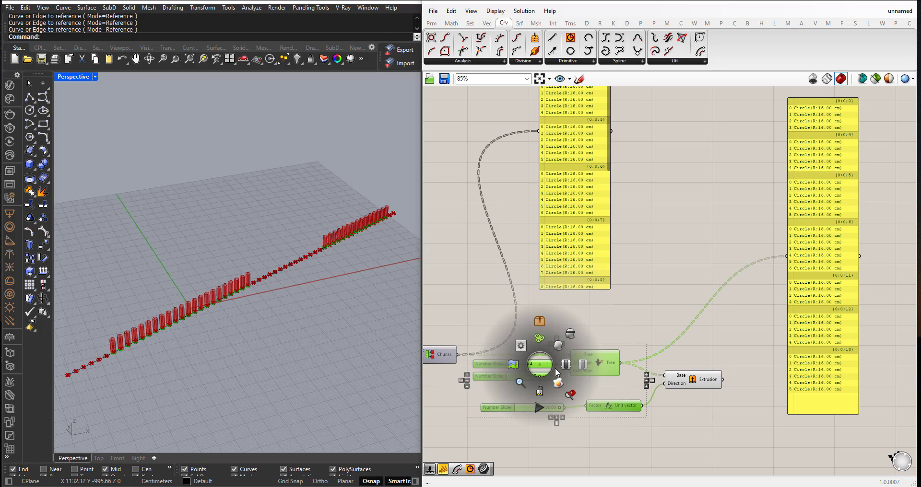
right_drag(331, 298, 332, 328)
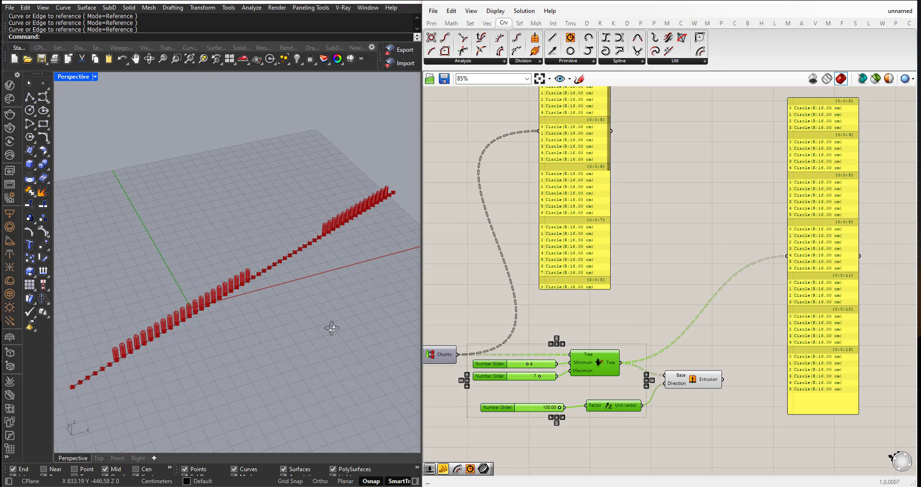
scroll(538, 397, up, 3)
click(549, 393)
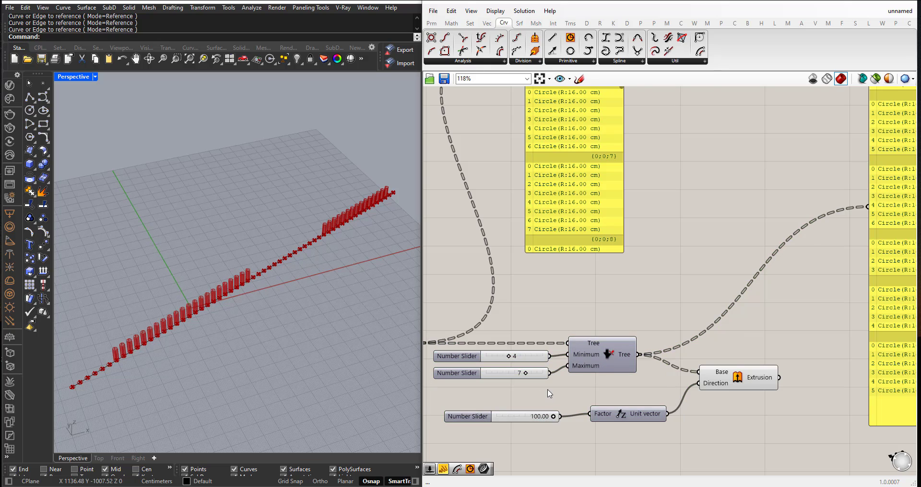
Try minimum sublist sizes of 3 and then 5, with both panels in view
scroll(496, 372, up, 2)
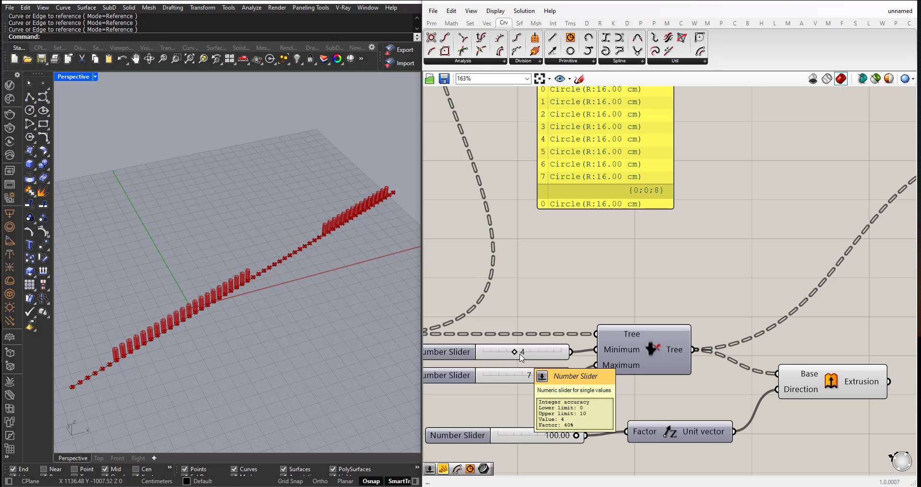
drag(517, 356, 512, 355)
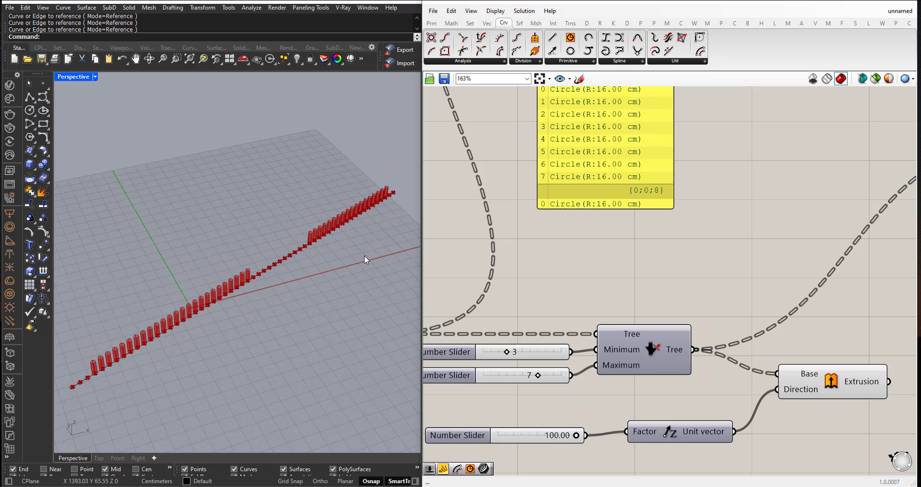
drag(512, 357, 522, 353)
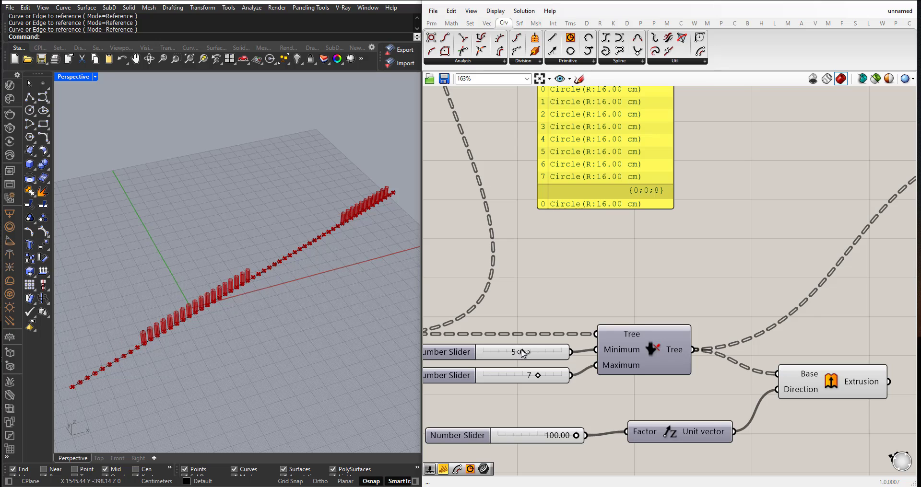
scroll(522, 353, down, 1)
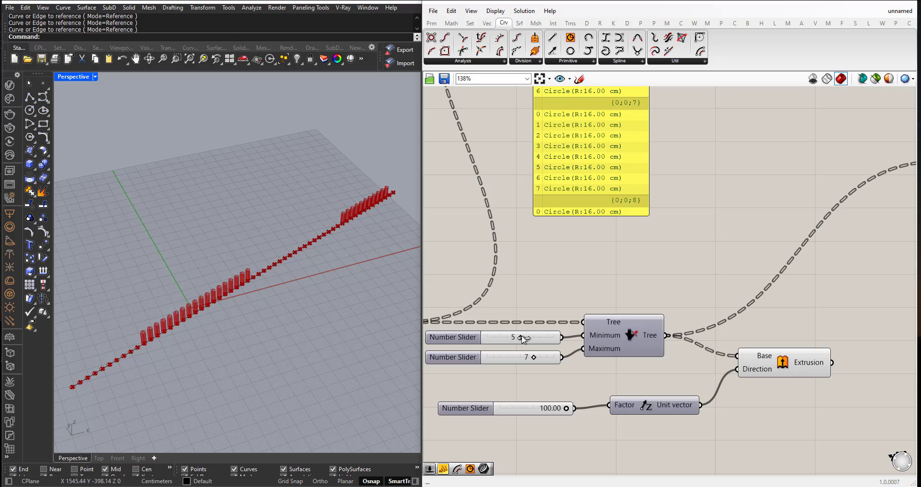
scroll(586, 309, down, 1)
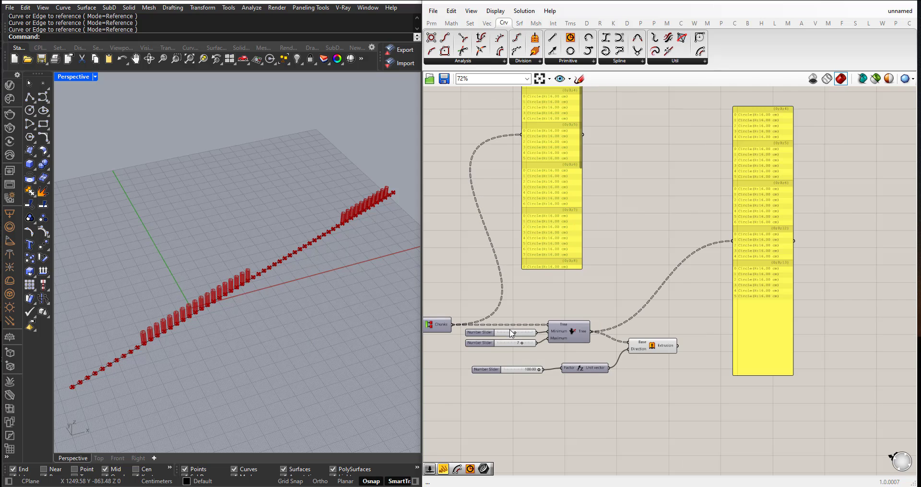
scroll(586, 310, down, 1)
scroll(586, 309, down, 1)
mouse_move(586, 310)
right_down()
mouse_move(648, 278)
mouse_move(623, 309)
right_up()
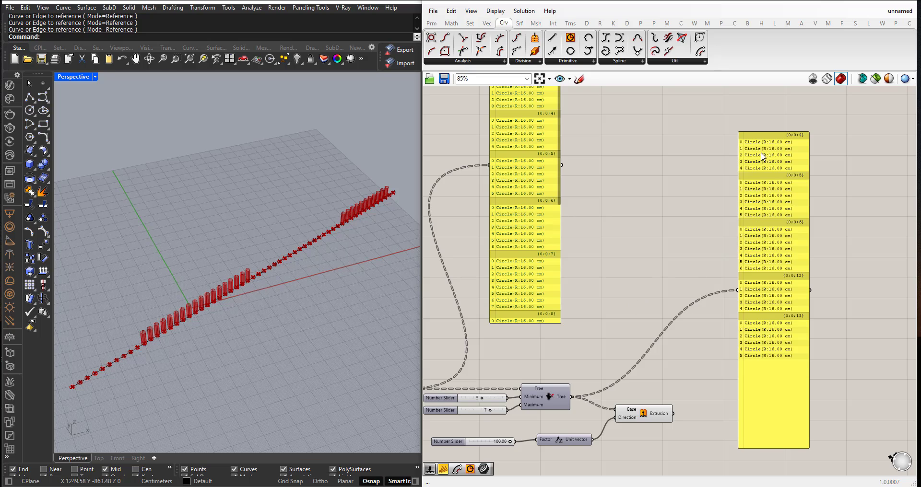
right_drag(705, 228, 713, 206)
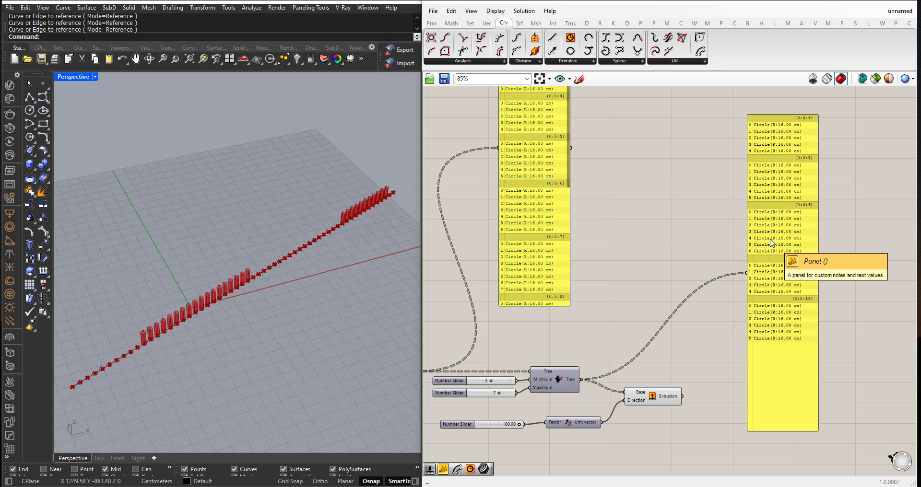
Raise the minimum sublist size to 6 and then 7, leaving one seven-circle row
scroll(489, 401, up, 3)
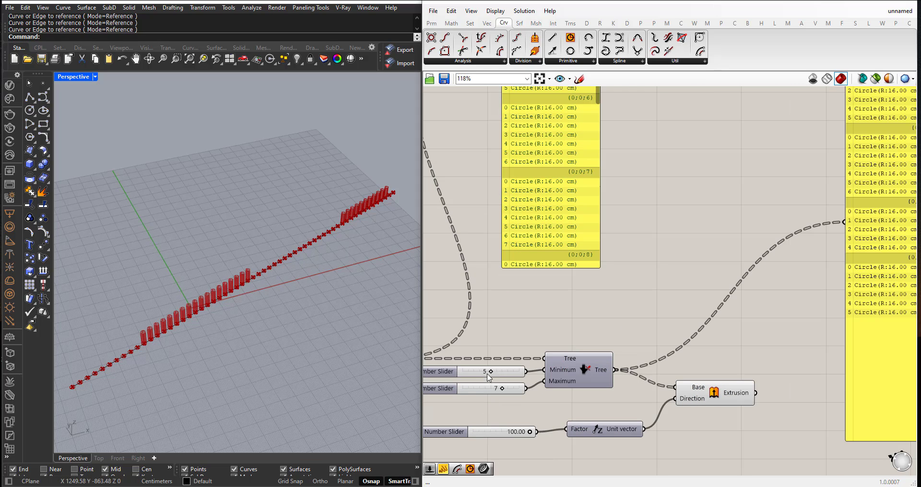
drag(490, 372, 495, 372)
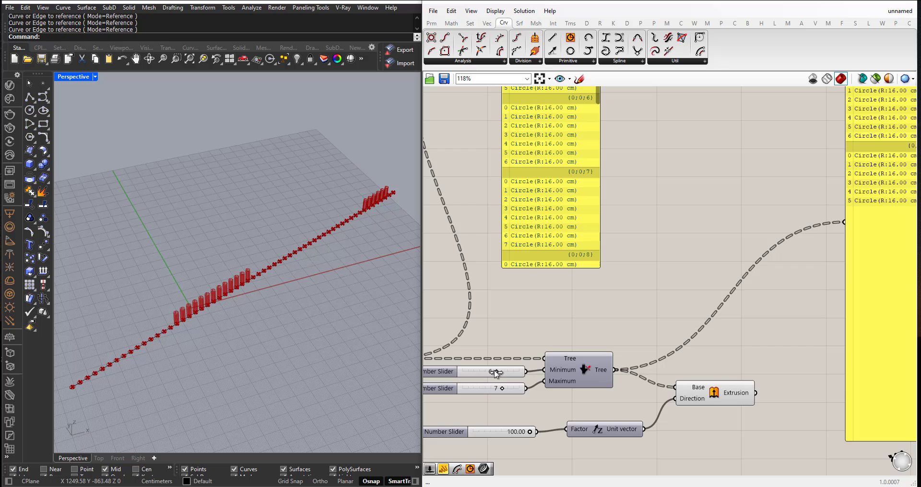
scroll(495, 374, down, 3)
scroll(668, 269, up, 1)
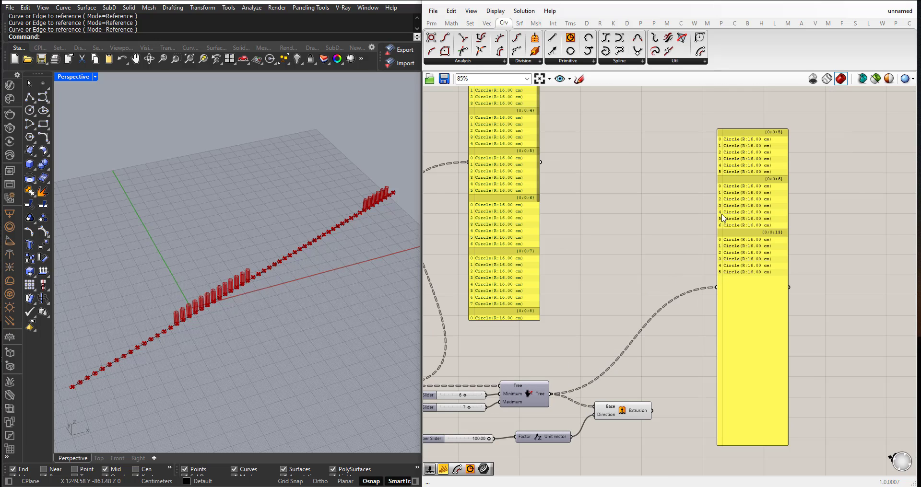
scroll(458, 414, up, 2)
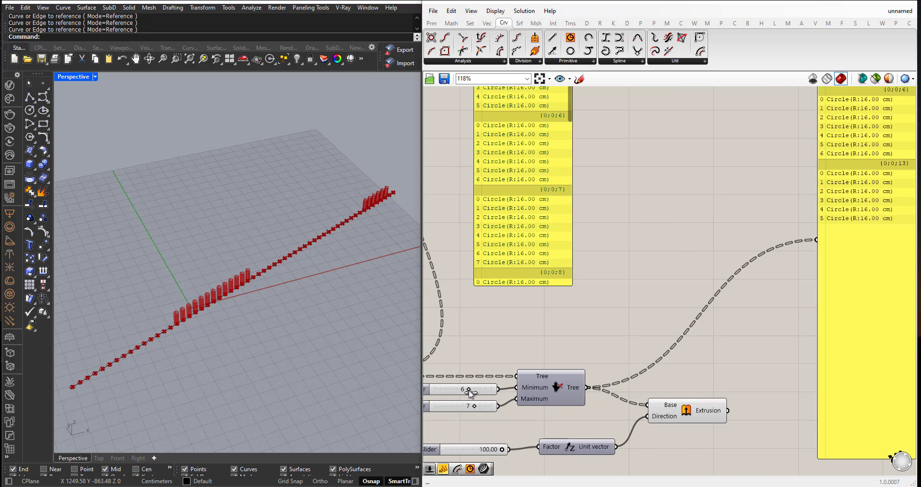
drag(469, 393, 474, 393)
scroll(589, 335, down, 2)
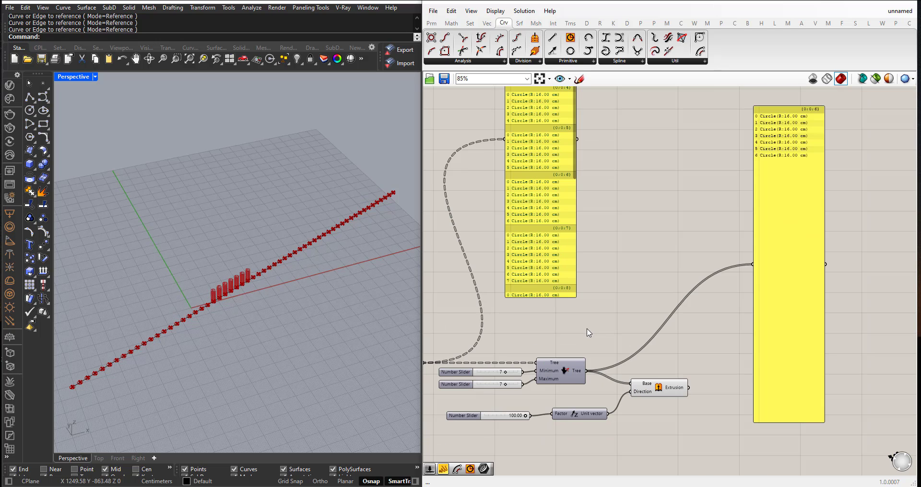
scroll(487, 389, up, 2)
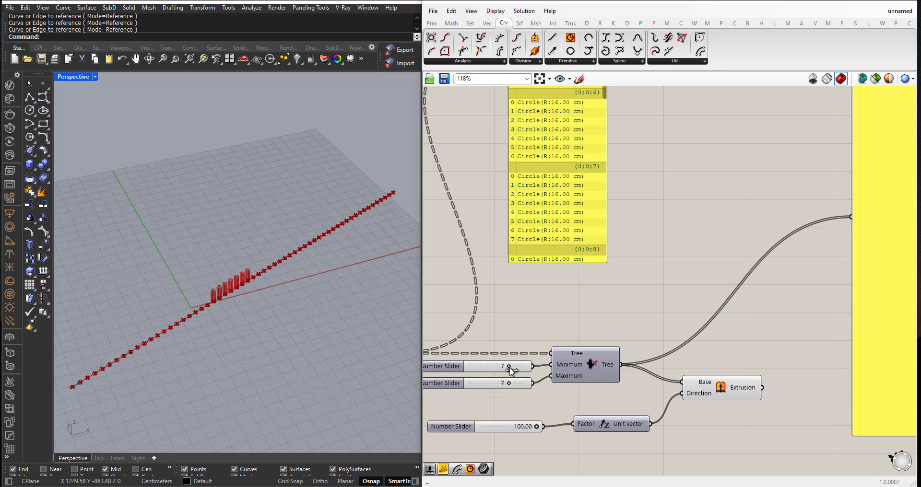
scroll(500, 382, down, 2)
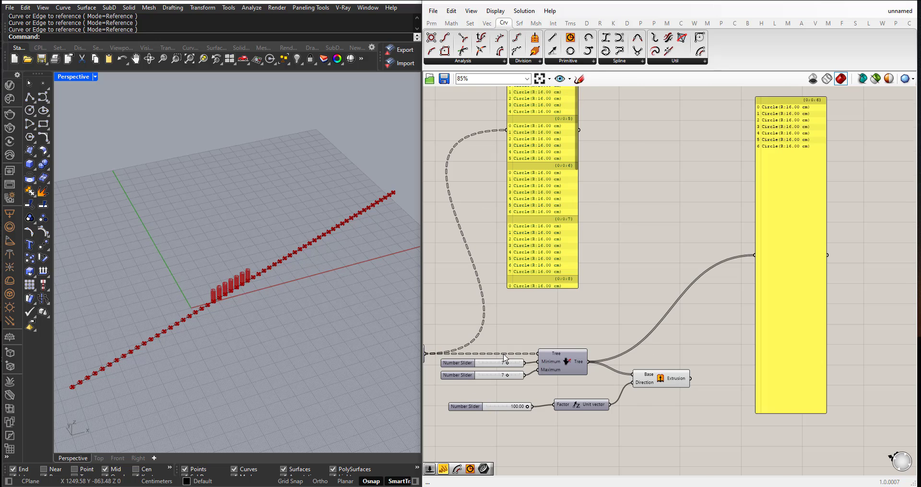
right_drag(795, 198, 802, 242)
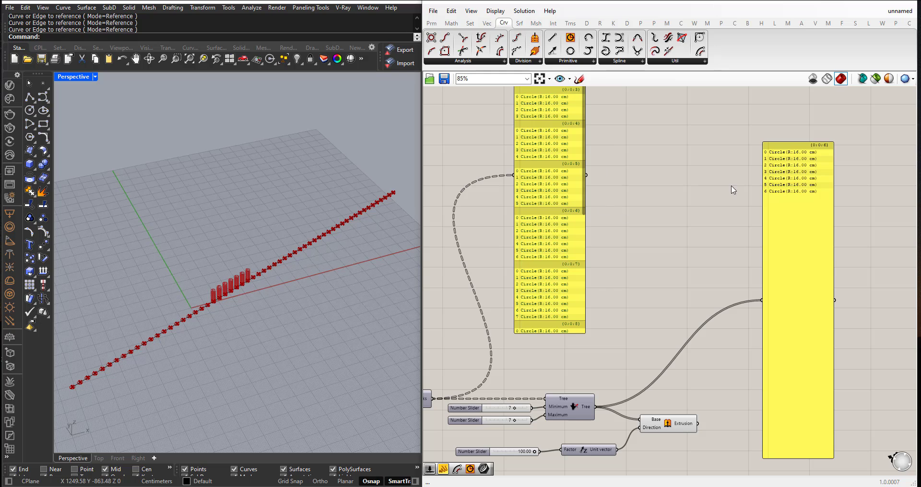
Set the Divide Curve point count slider to 126
scroll(659, 256, down, 3)
scroll(494, 313, up, 3)
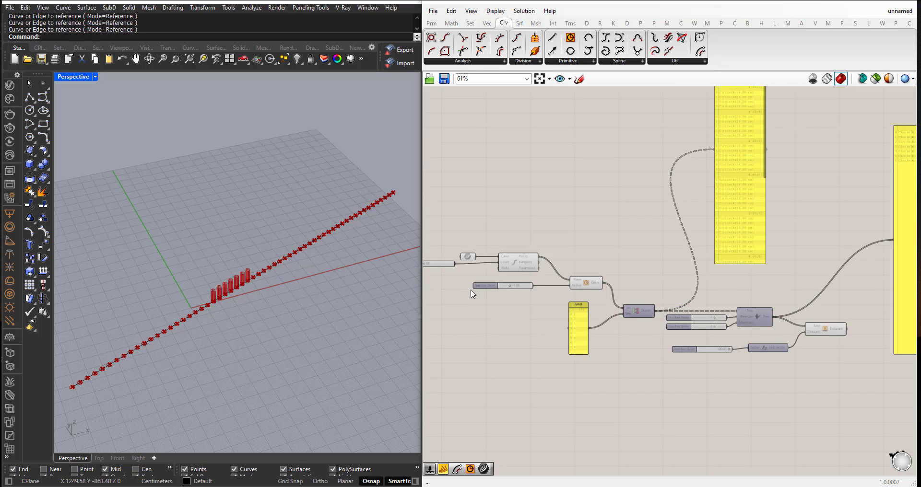
scroll(459, 278, up, 2)
right_drag(459, 277, 538, 279)
scroll(489, 262, up, 1)
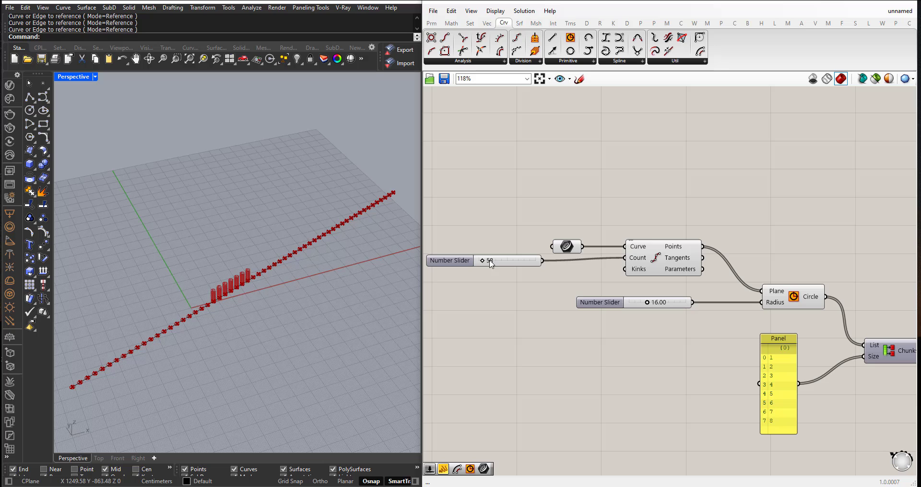
drag(481, 261, 485, 261)
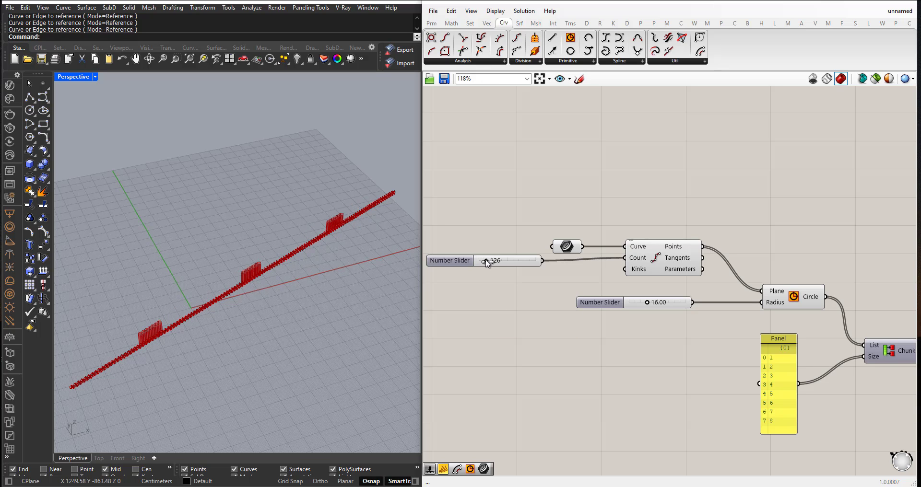
Reduce the circle Radius slider to 8.35
scroll(346, 228, up, 3)
scroll(331, 221, up, 3)
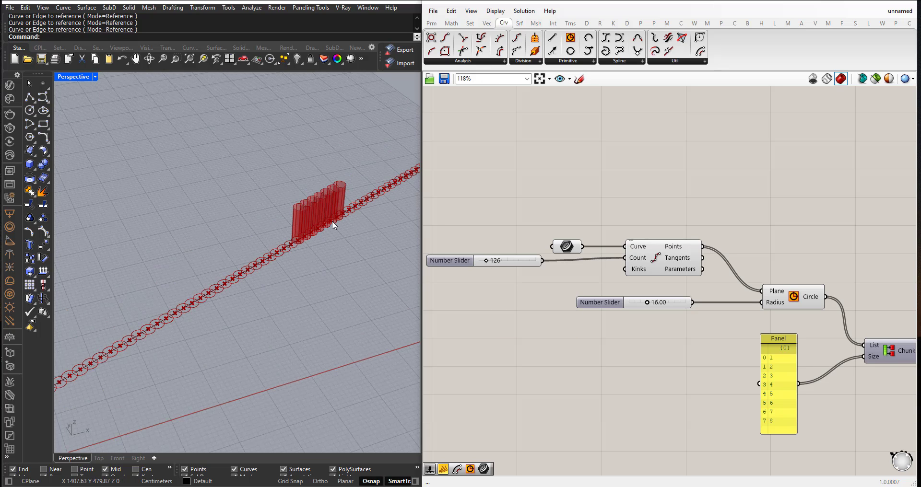
drag(654, 305, 643, 305)
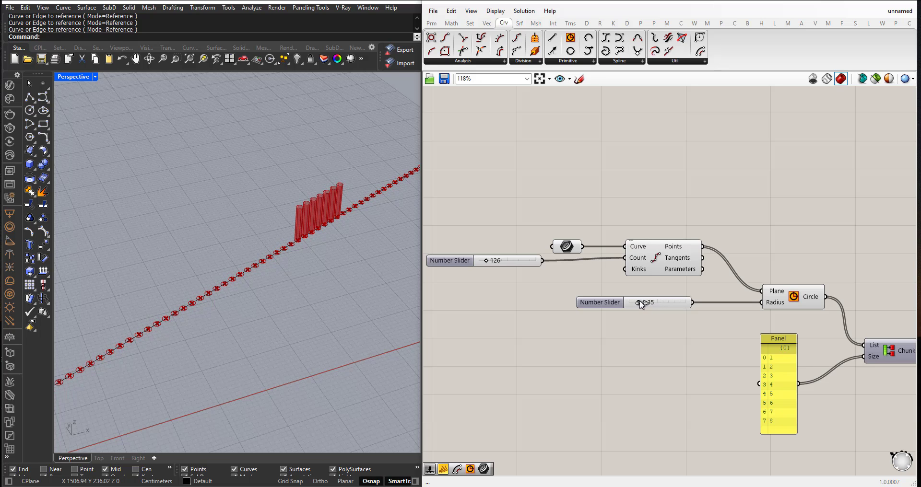
scroll(338, 274, down, 2)
scroll(335, 275, down, 2)
scroll(302, 291, down, 2)
scroll(302, 291, up, 1)
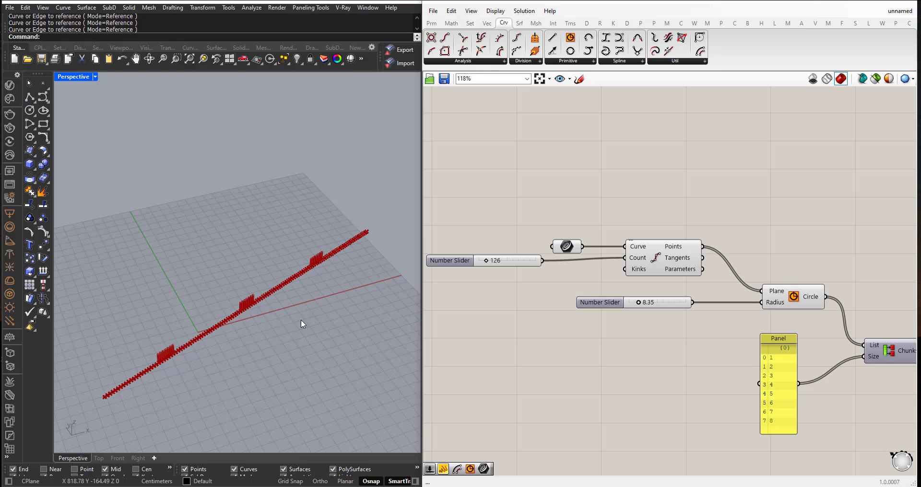
right_drag(614, 311, 581, 276)
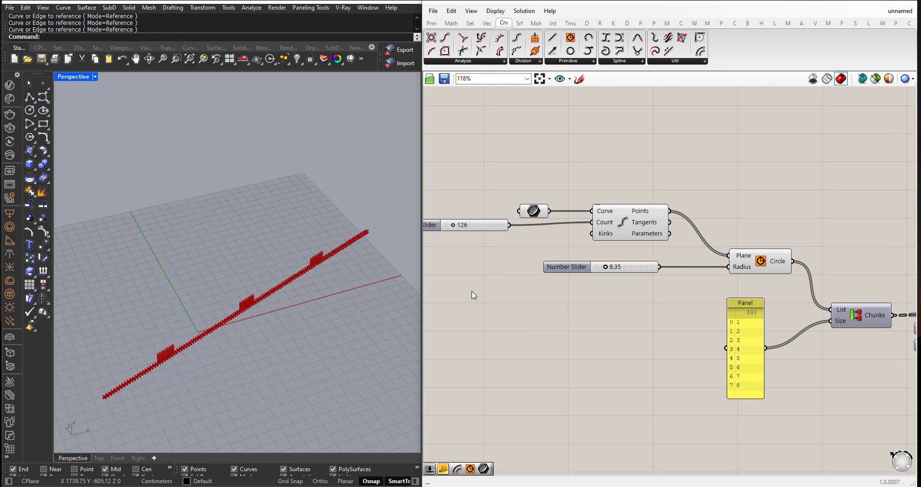
scroll(475, 300, down, 3)
scroll(709, 288, down, 1)
scroll(746, 261, up, 3)
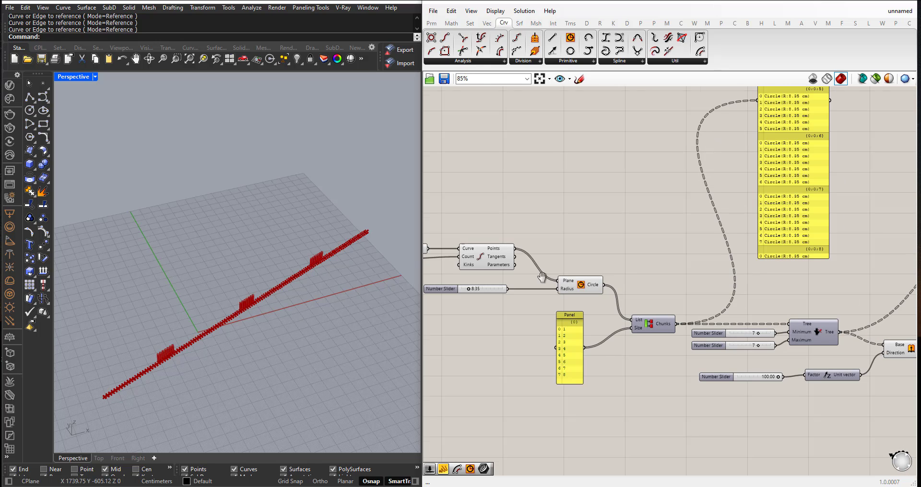
mouse_move(542, 278)
right_down()
mouse_move(702, 307)
mouse_move(658, 346)
mouse_move(525, 344)
right_up()
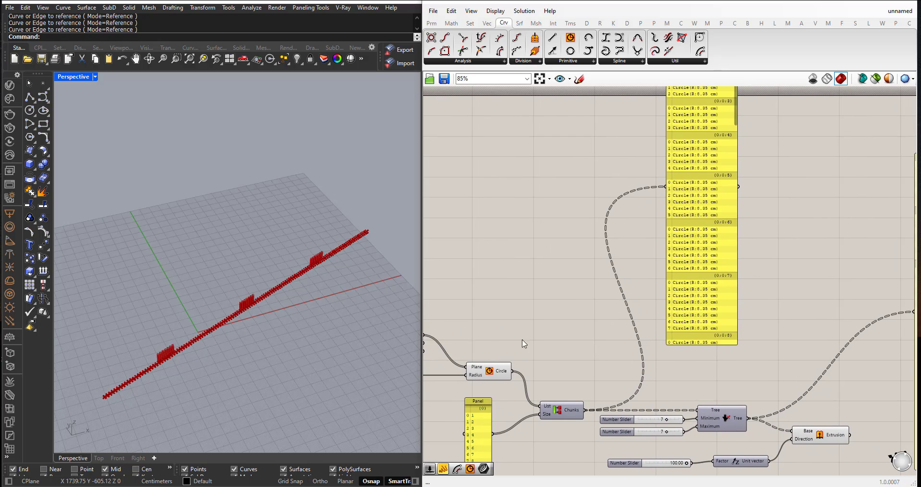
mouse_move(312, 263)
right_down()
mouse_move(335, 254)
mouse_move(283, 294)
mouse_move(346, 251)
right_up()
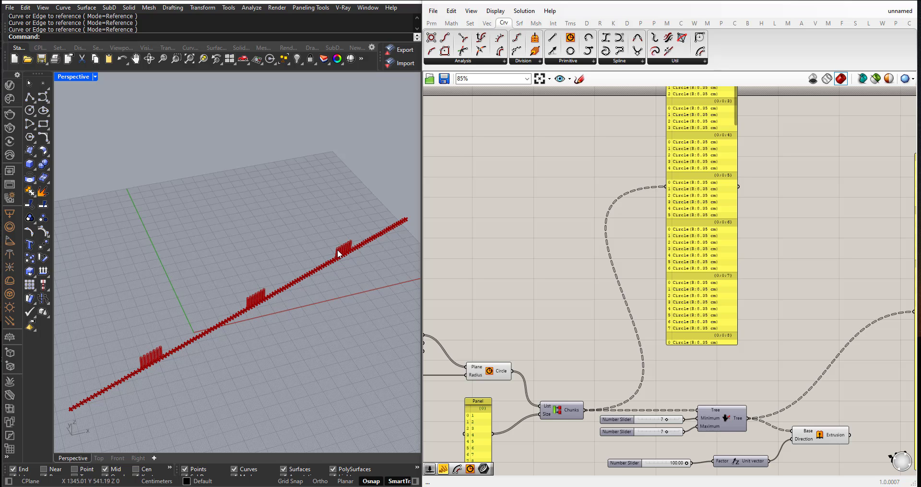
right_drag(580, 303, 525, 198)
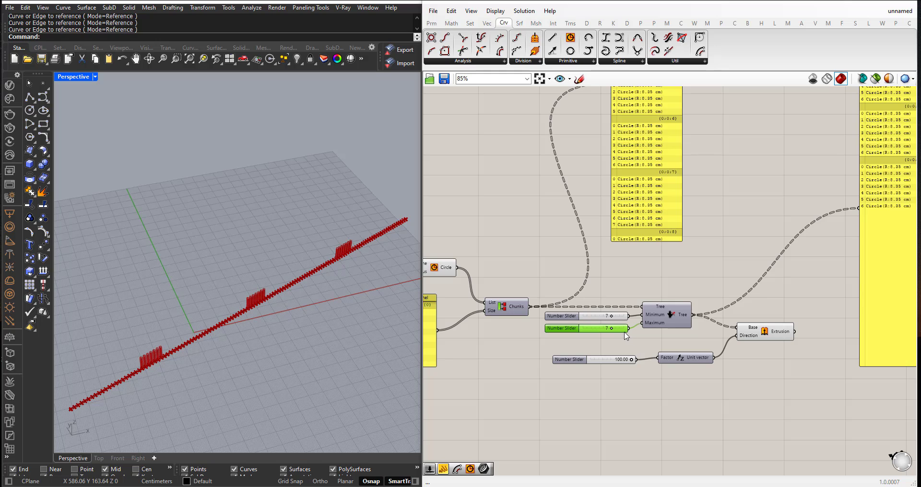
scroll(619, 342, up, 2)
scroll(619, 348, up, 1)
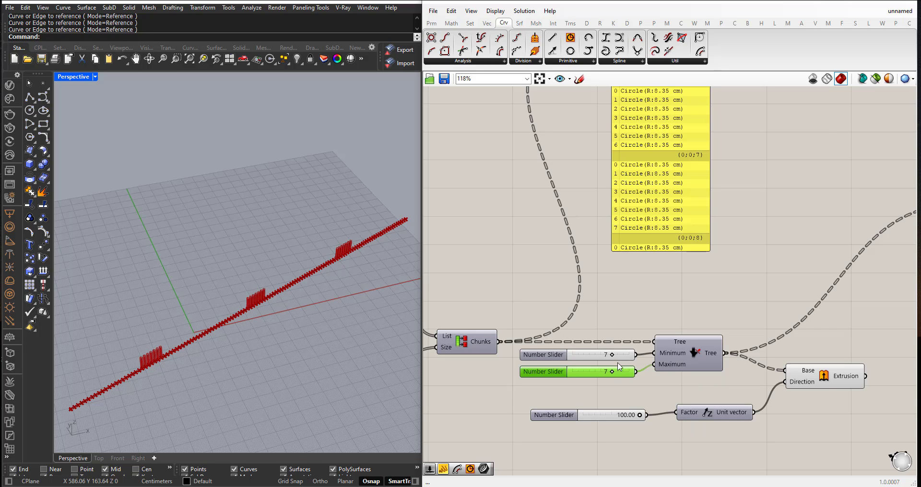
scroll(615, 384, up, 2)
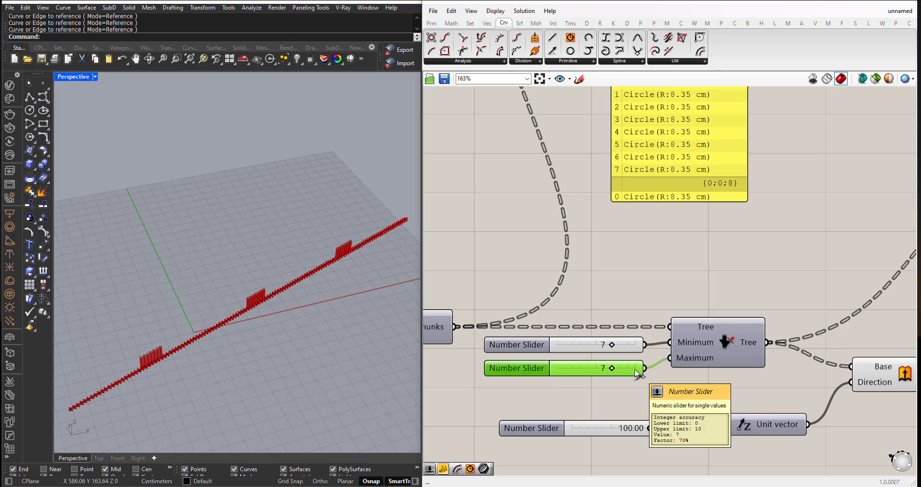
Delete and restore the Maximum slider, then set maximum to 0 and minimum to 4
key(Delete)
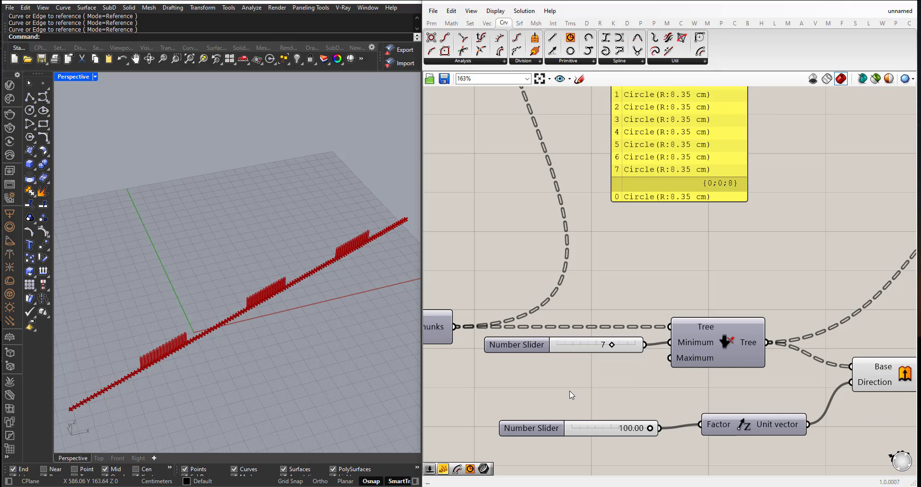
key(ctrl+z)
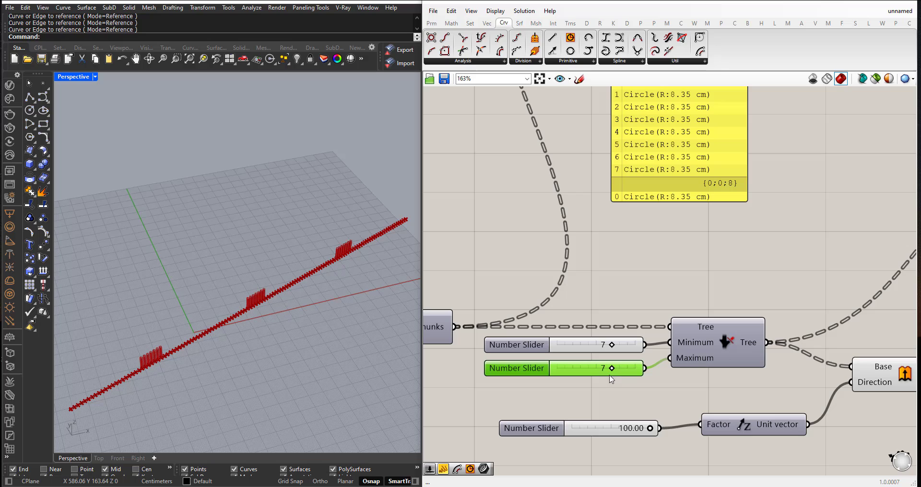
drag(612, 368, 533, 371)
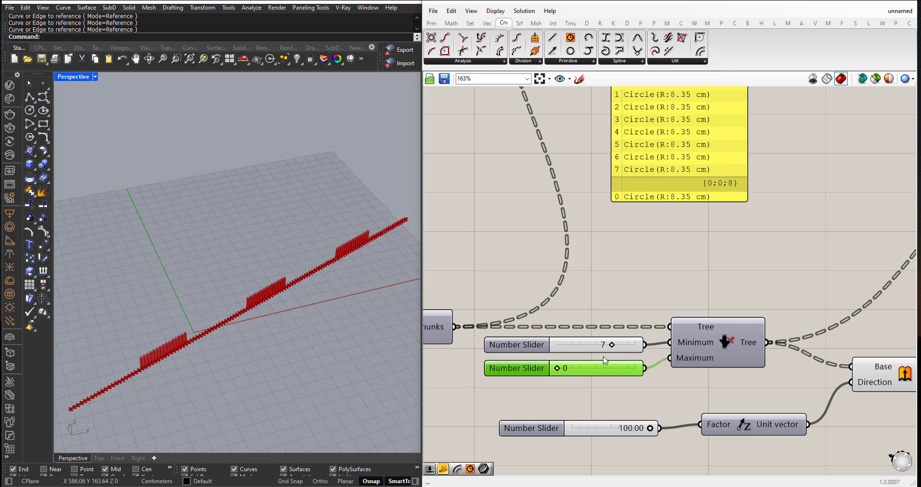
drag(612, 345, 590, 348)
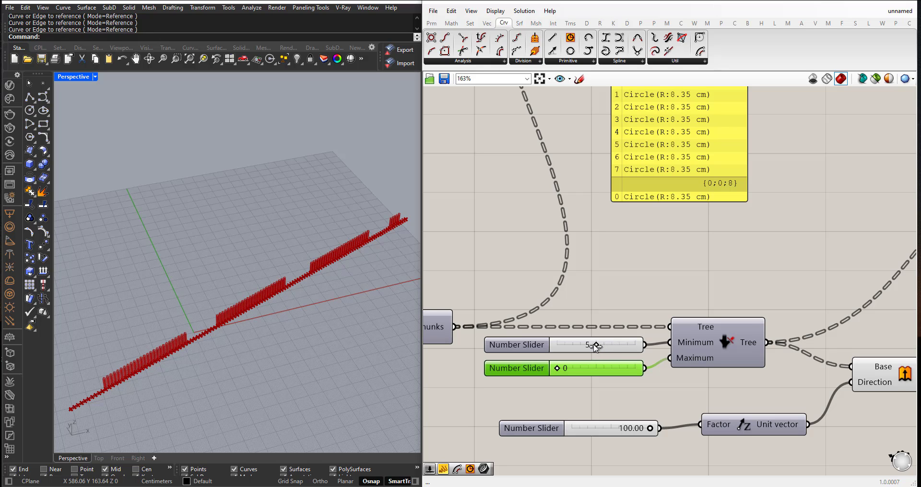
scroll(575, 384, down, 3)
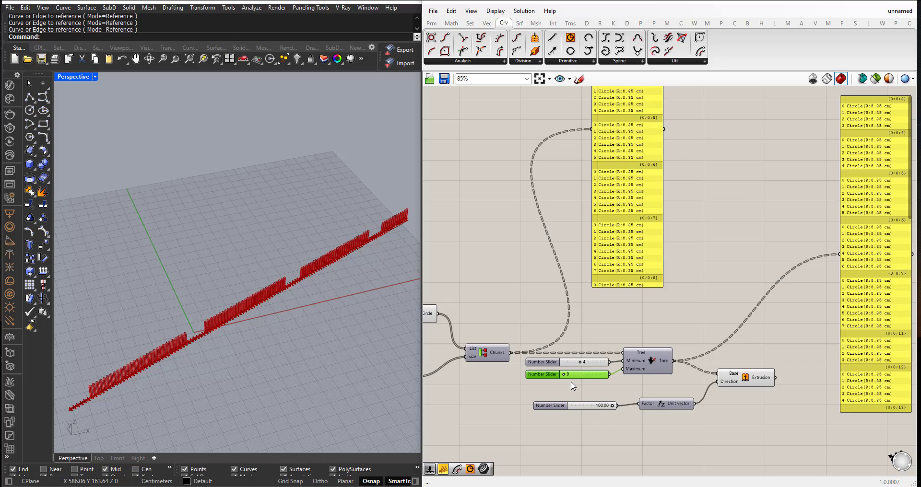
scroll(593, 370, up, 2)
scroll(565, 382, down, 3)
scroll(576, 374, up, 2)
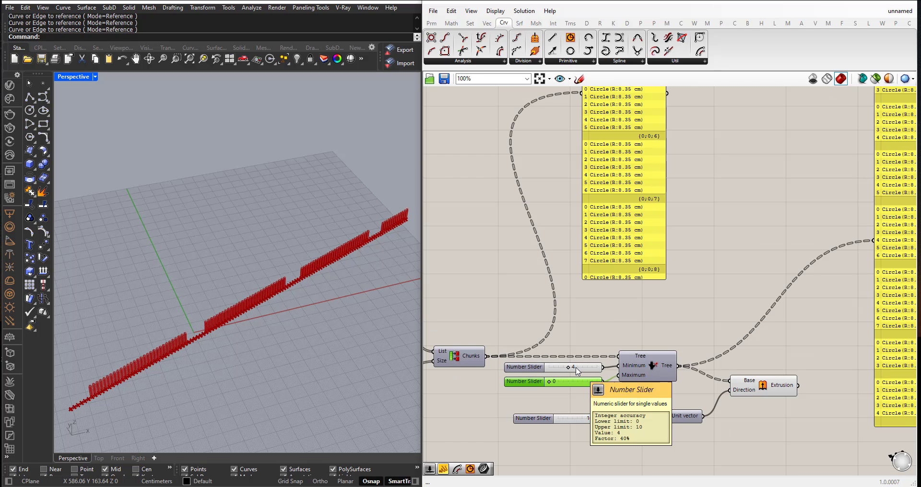
scroll(576, 371, up, 1)
scroll(558, 372, down, 1)
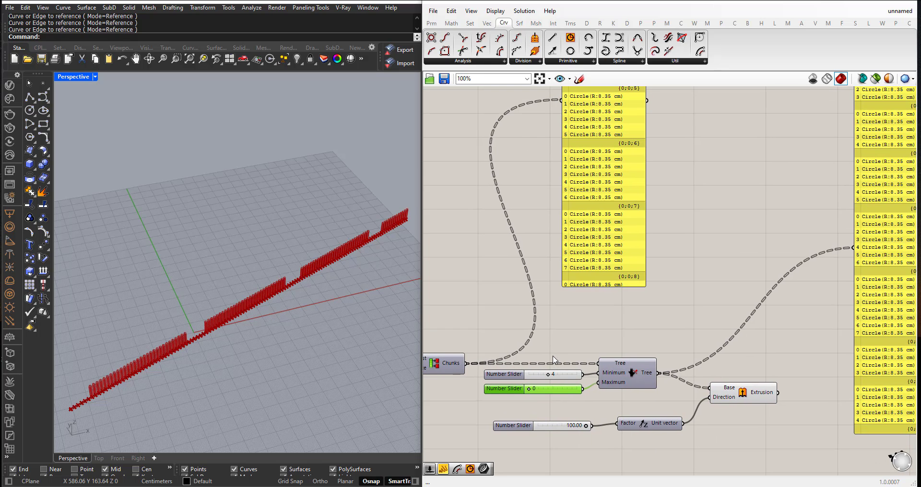
right_drag(554, 360, 545, 381)
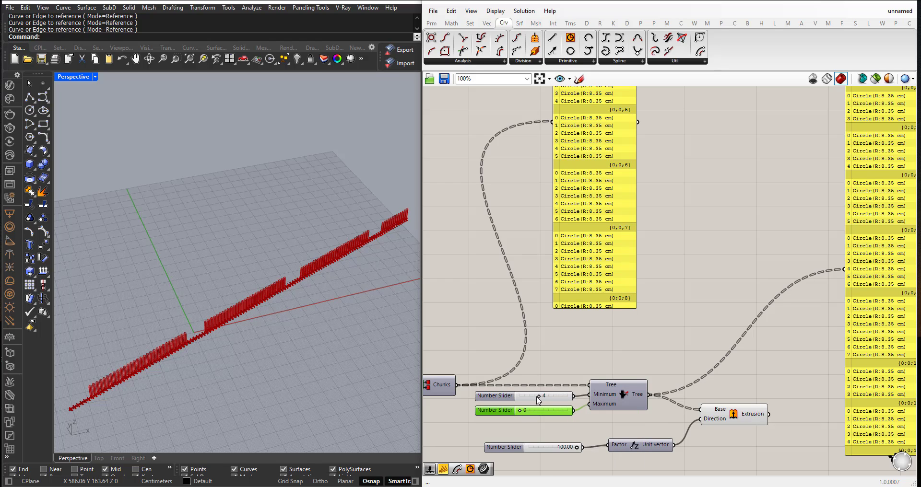
Select the Extrusion to highlight its preview and readjust the Minimum slider to 4
scroll(530, 382, down, 2)
scroll(530, 381, down, 2)
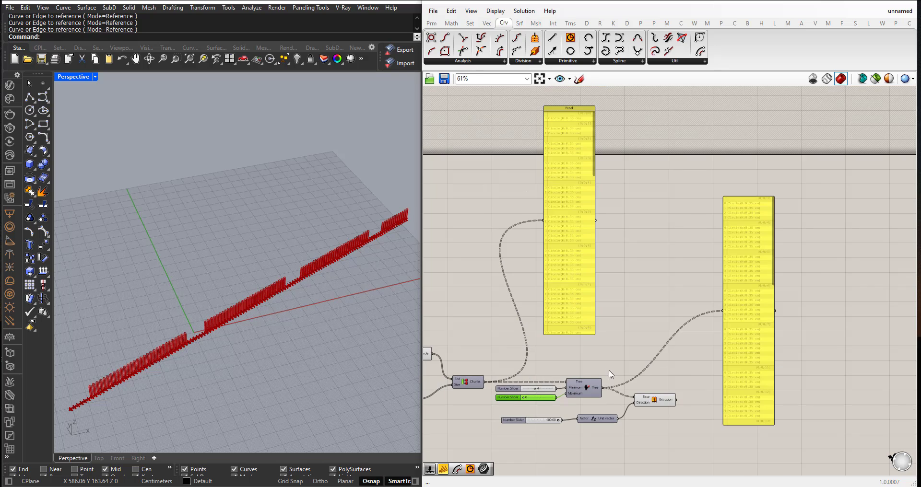
scroll(530, 382, up, 3)
click(654, 408)
scroll(525, 408, up, 1)
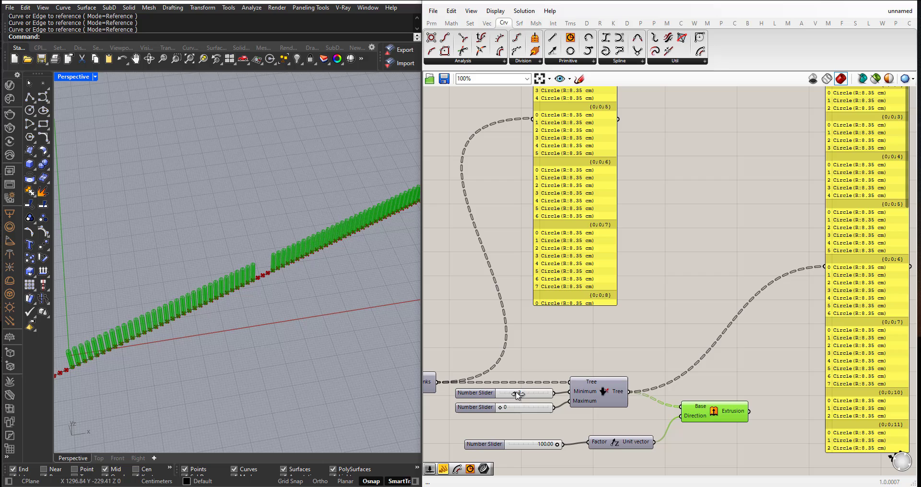
drag(520, 394, 534, 387)
scroll(532, 391, down, 1)
scroll(535, 391, up, 1)
scroll(295, 321, down, 2)
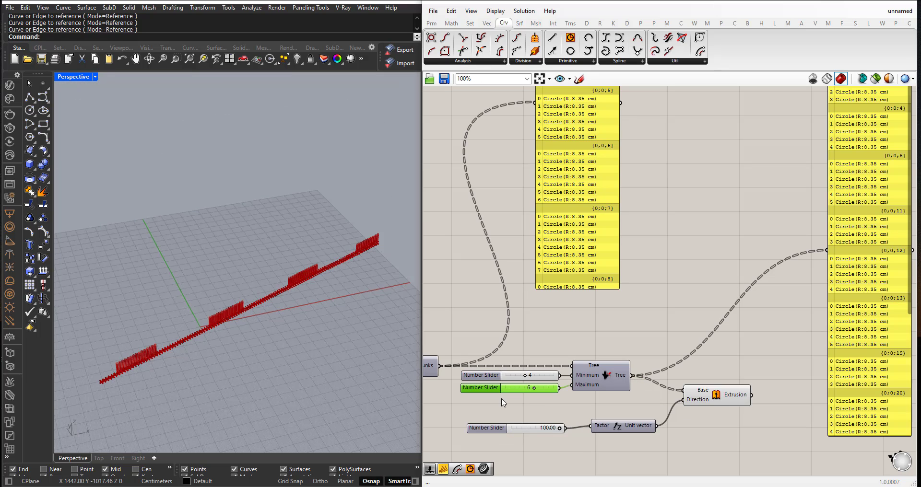